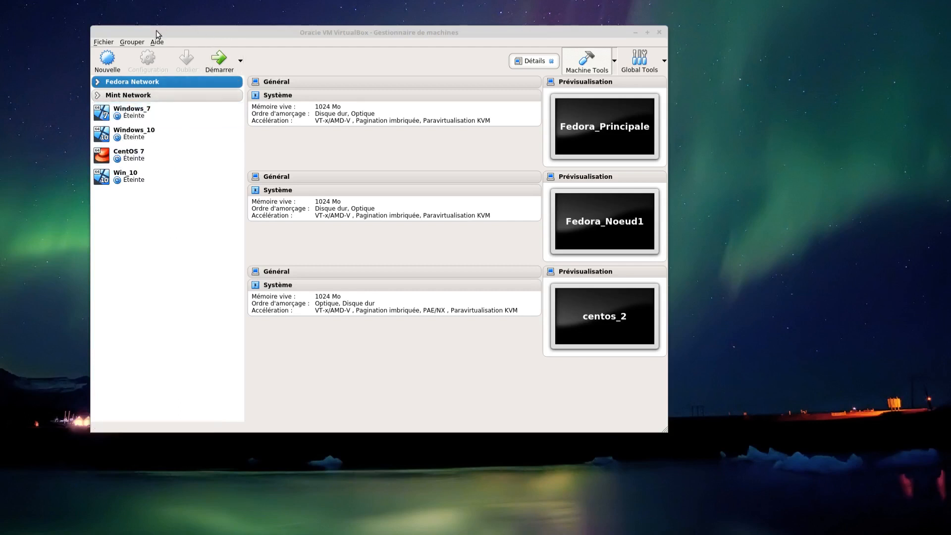
- Start a new virtual machine named Windows10 with type Microsoft Windows and version Windows 10 (64-bit), and proceed to the memory size
left_click(108, 62)
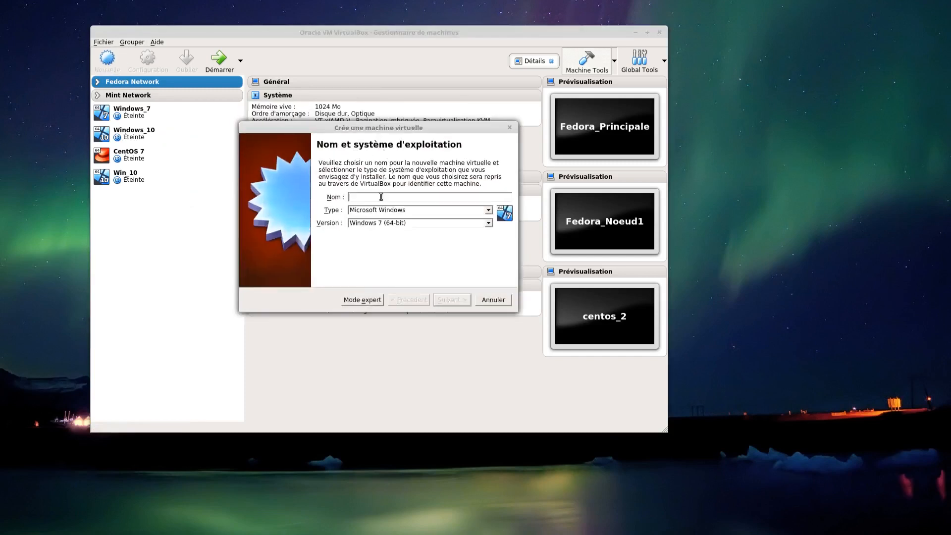
type("Windows")
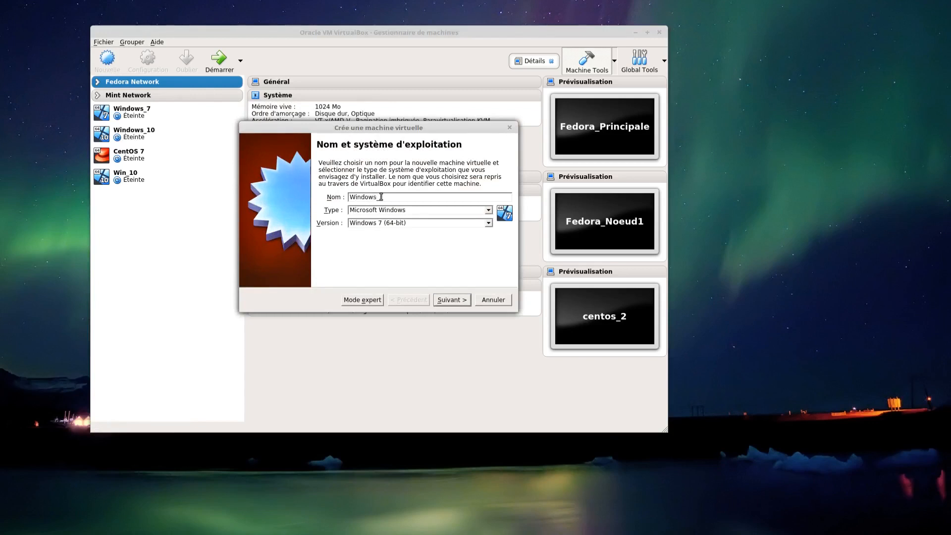
type("10")
left_click(489, 211)
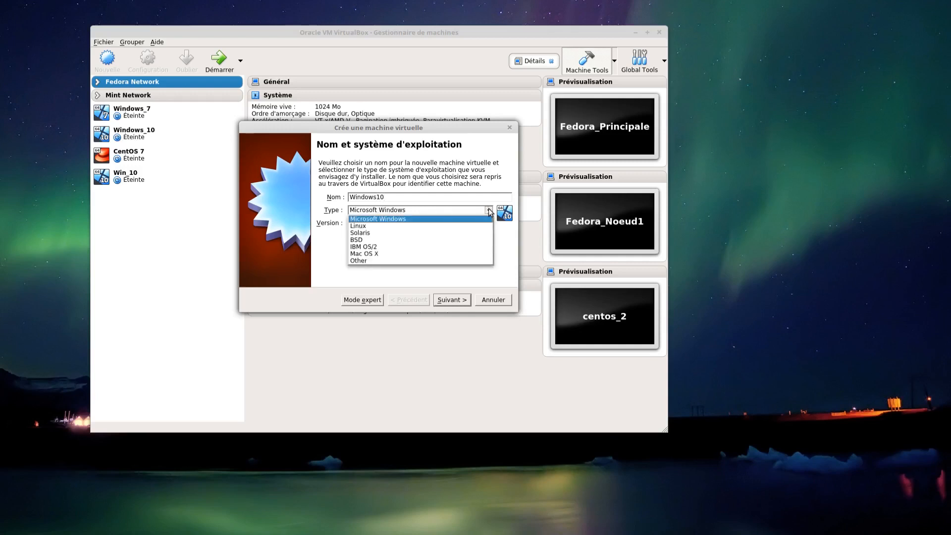
left_click(442, 219)
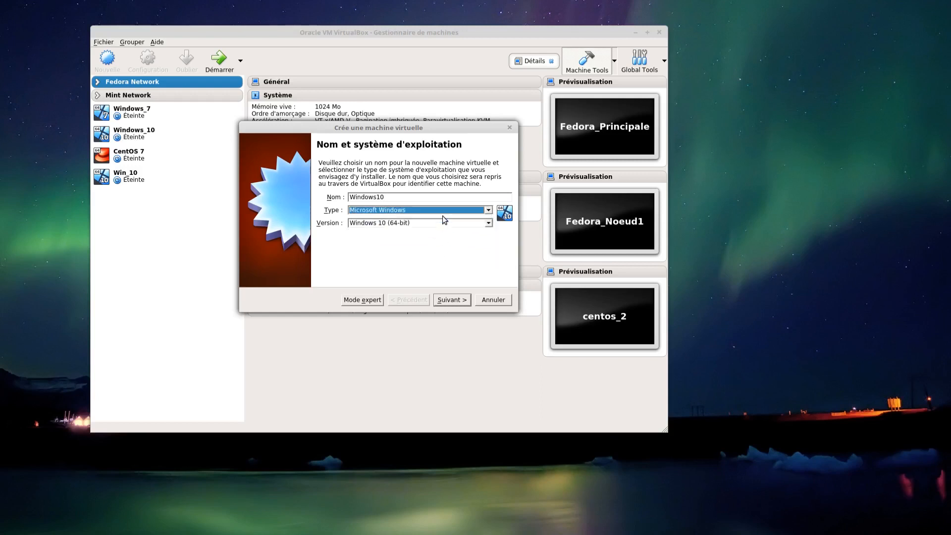
left_click(489, 224)
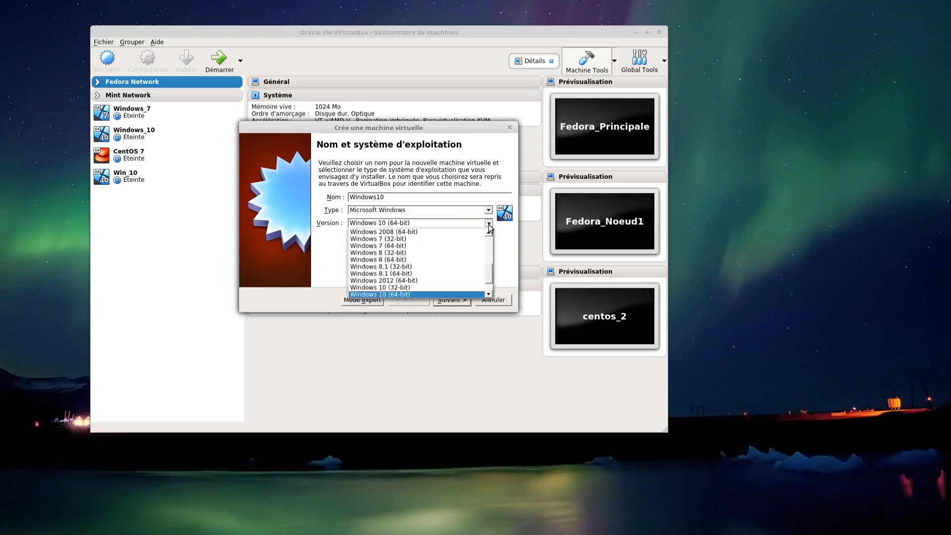
left_click(417, 295)
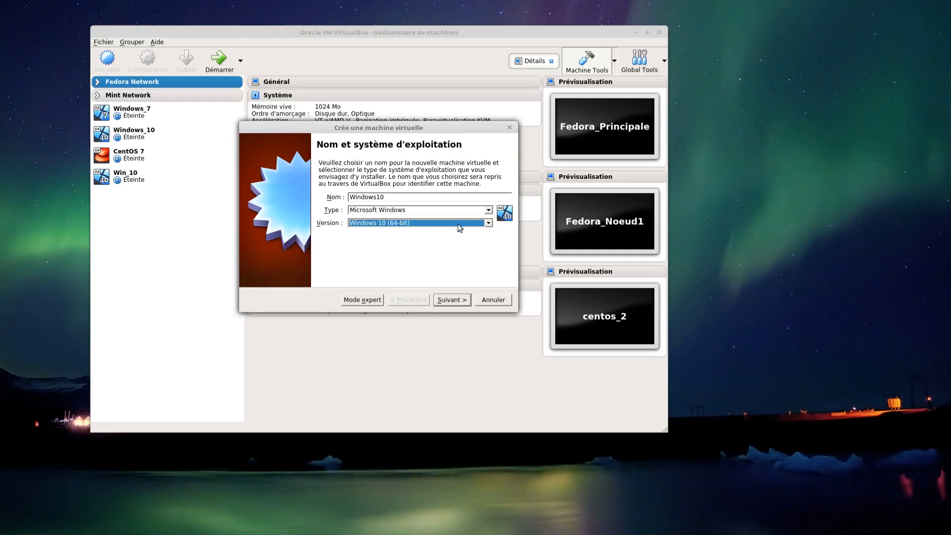
left_click(489, 224)
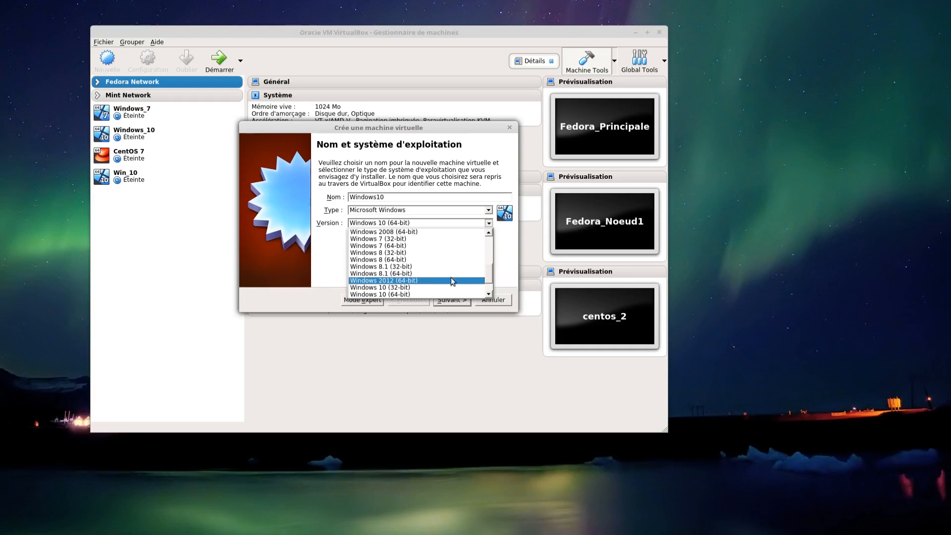
key("Up")
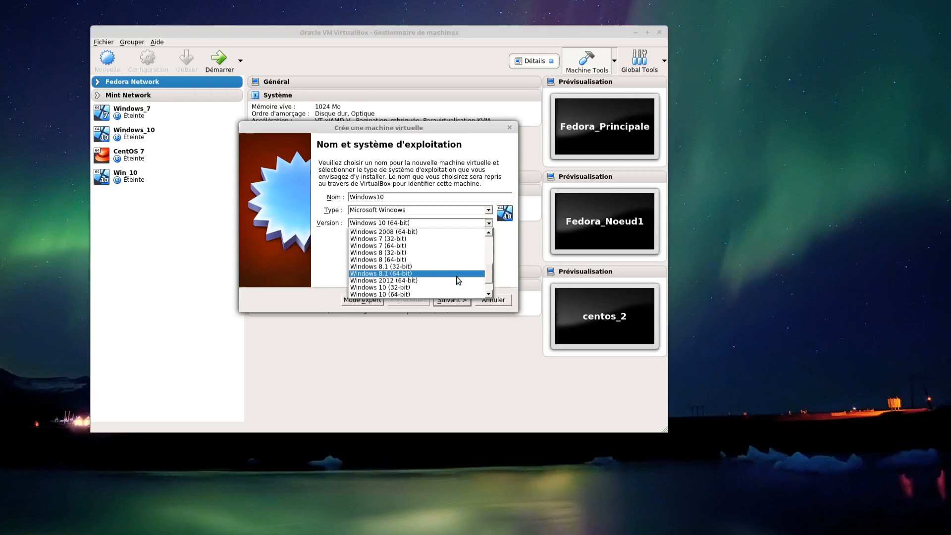
left_click(510, 269)
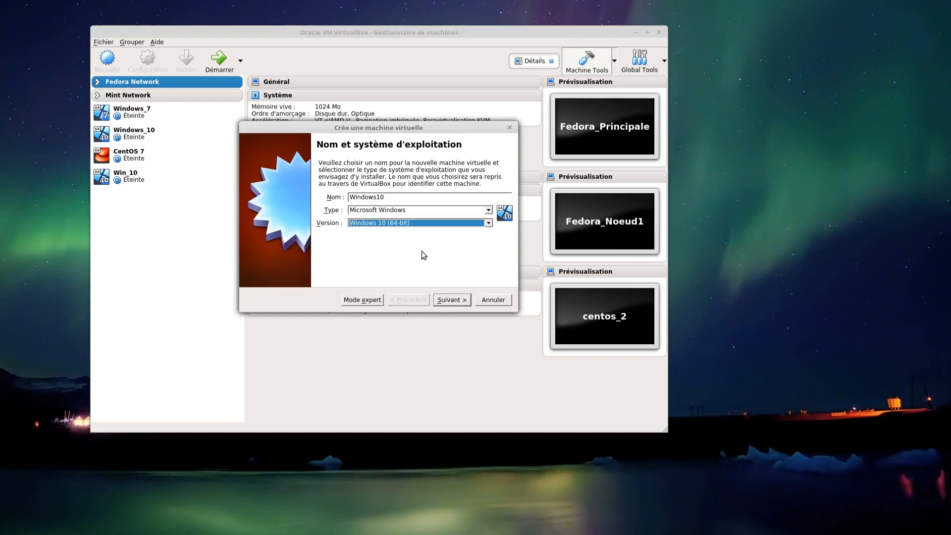
left_click(453, 299)
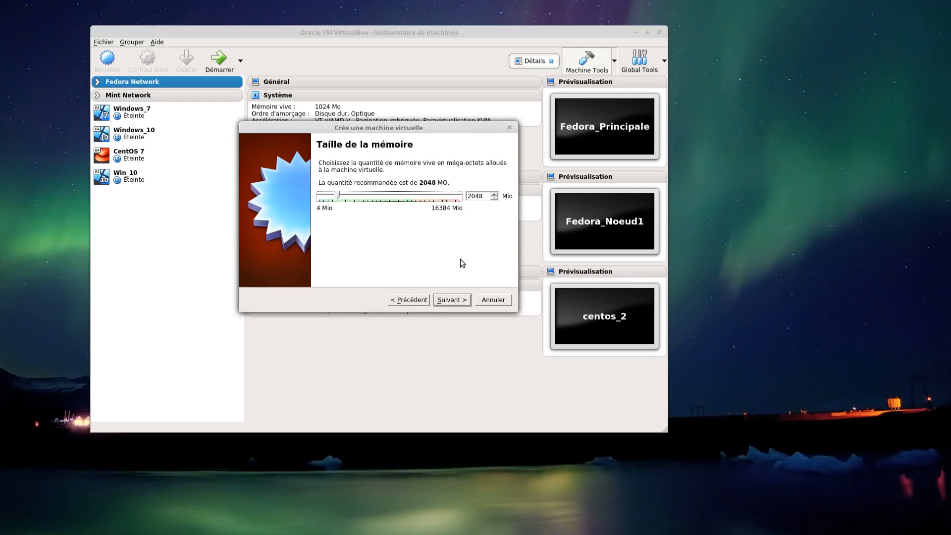
- Accept 2048 MB of memory and create a new dynamically allocated 50 GiB VDI virtual disk named Windows10
mouse_move(338, 196)
left_mouse_down()
mouse_move(391, 205)
mouse_move(337, 203)
left_mouse_up()
left_click(452, 300)
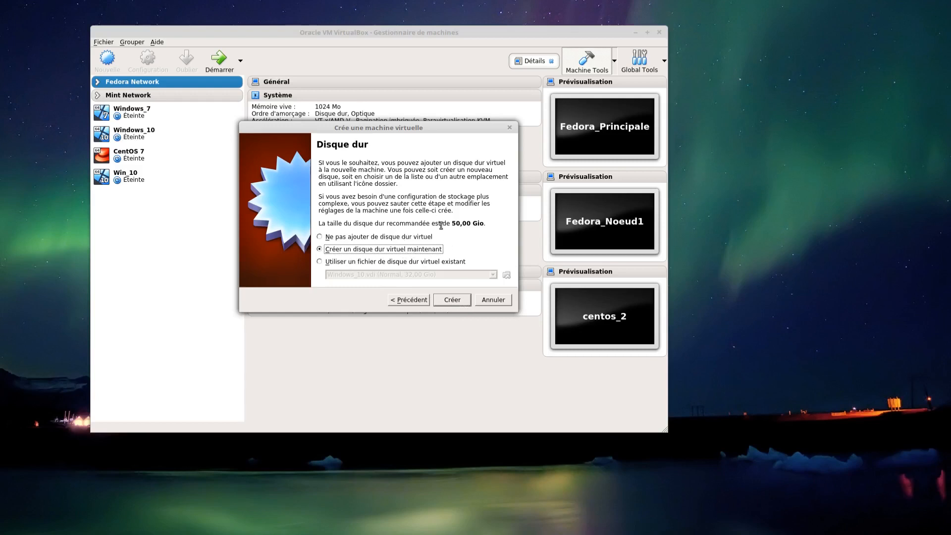
left_click(448, 304)
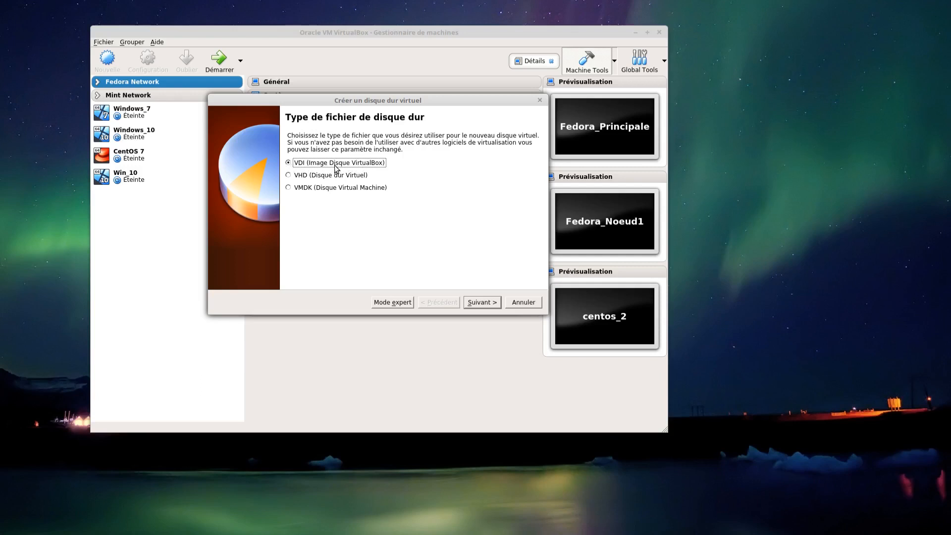
left_click(480, 303)
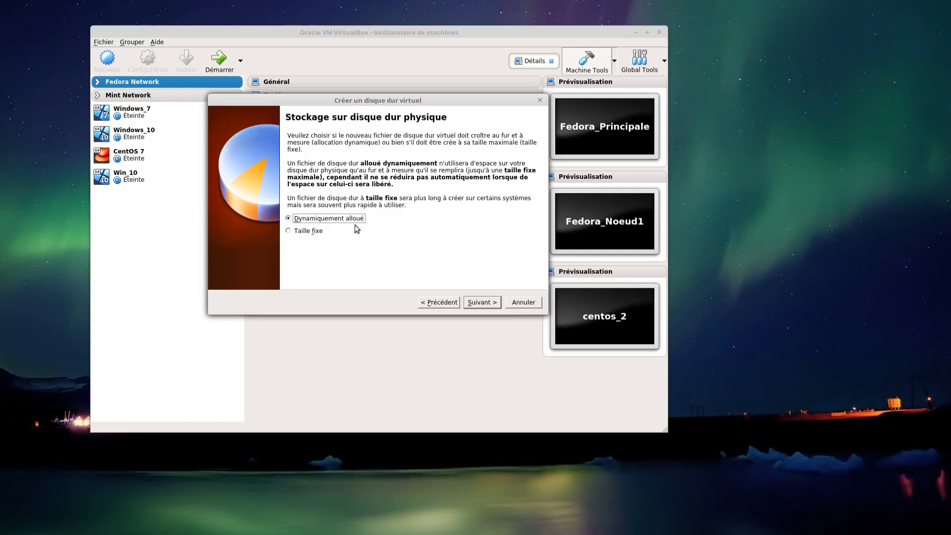
left_click(479, 303)
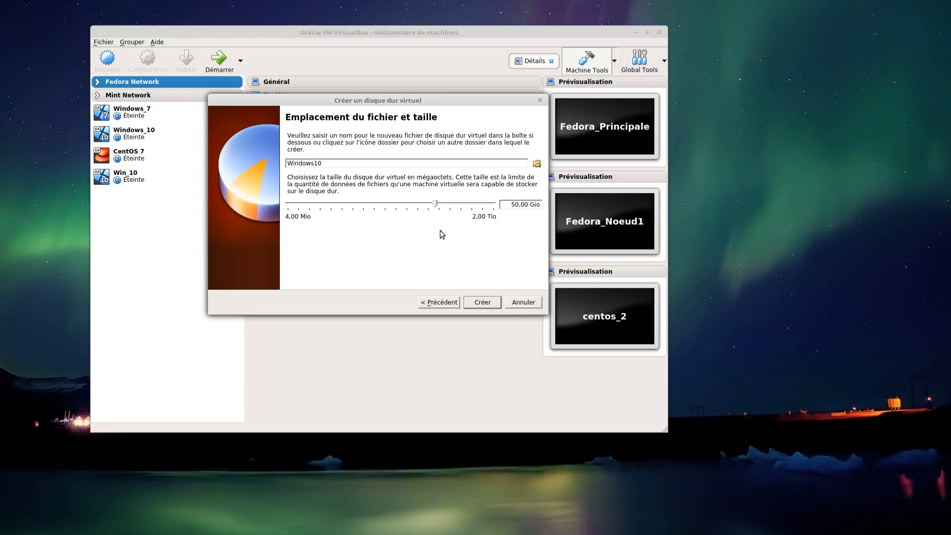
left_click(475, 306)
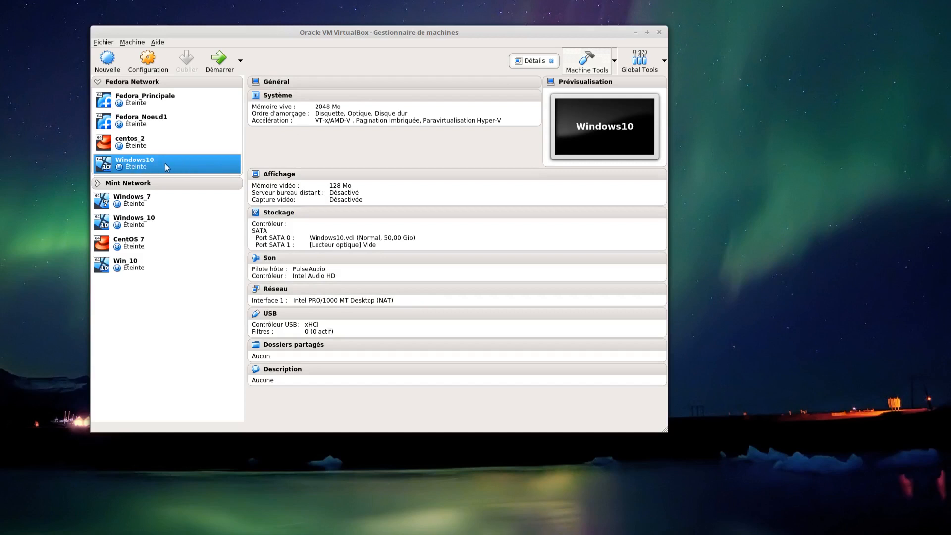
- Set both the shared clipboard and drag-and-drop of the Windows10 machine to Bidirectionnel
left_click(273, 83)
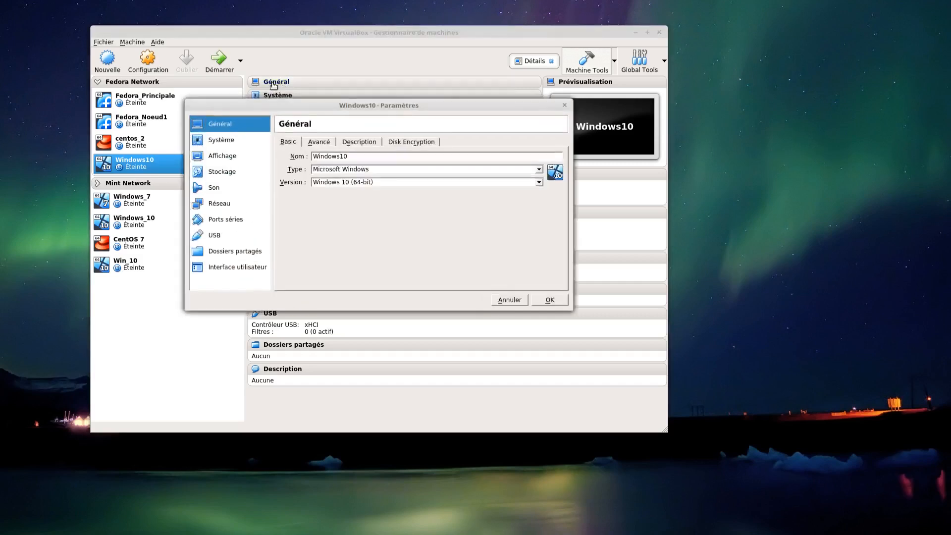
left_click(320, 142)
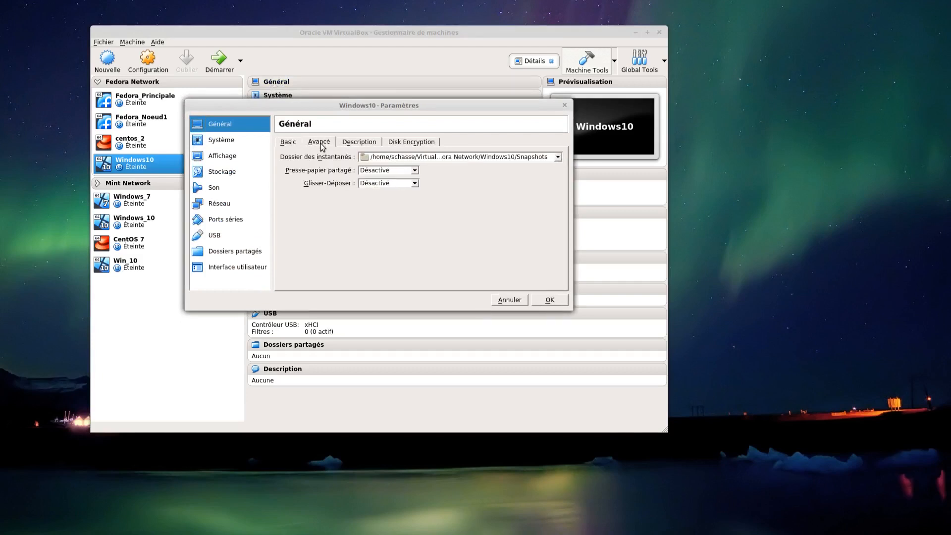
left_click(415, 171)
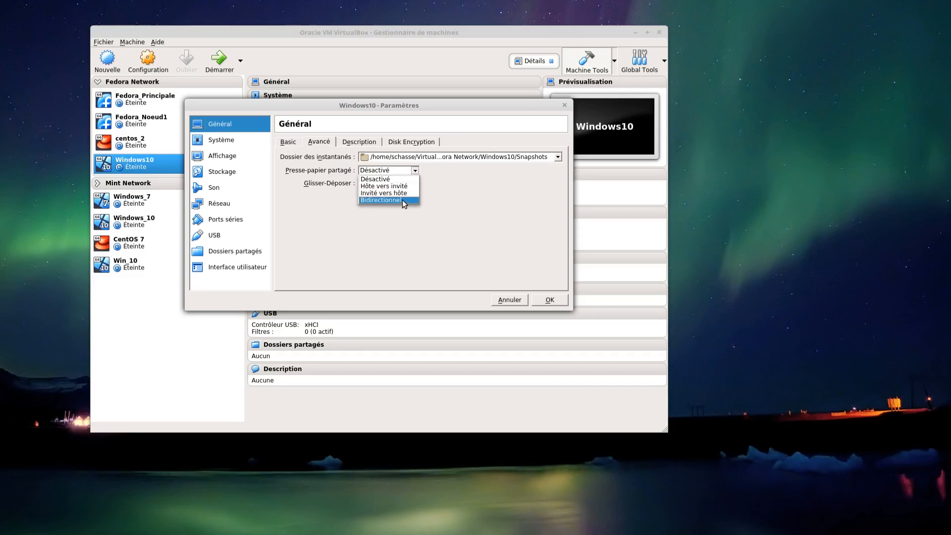
left_click(402, 200)
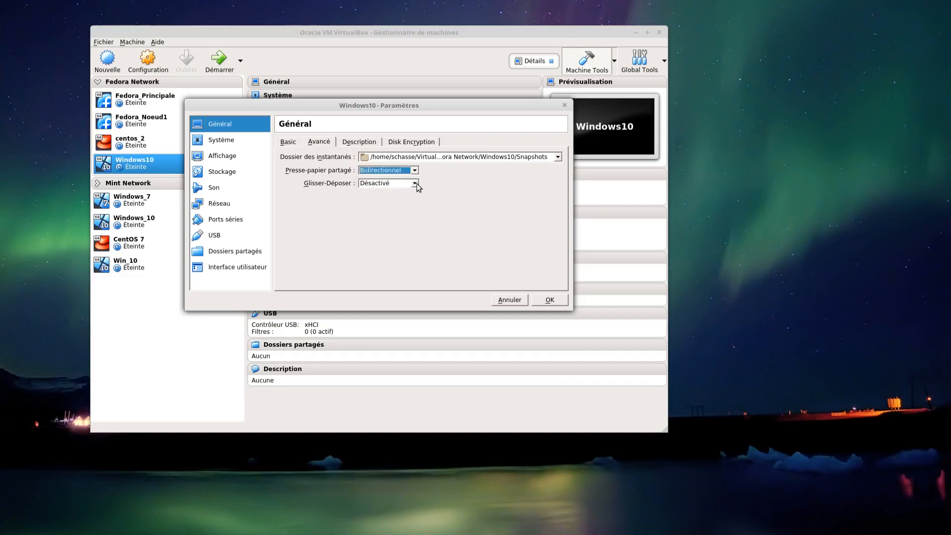
left_click(416, 183)
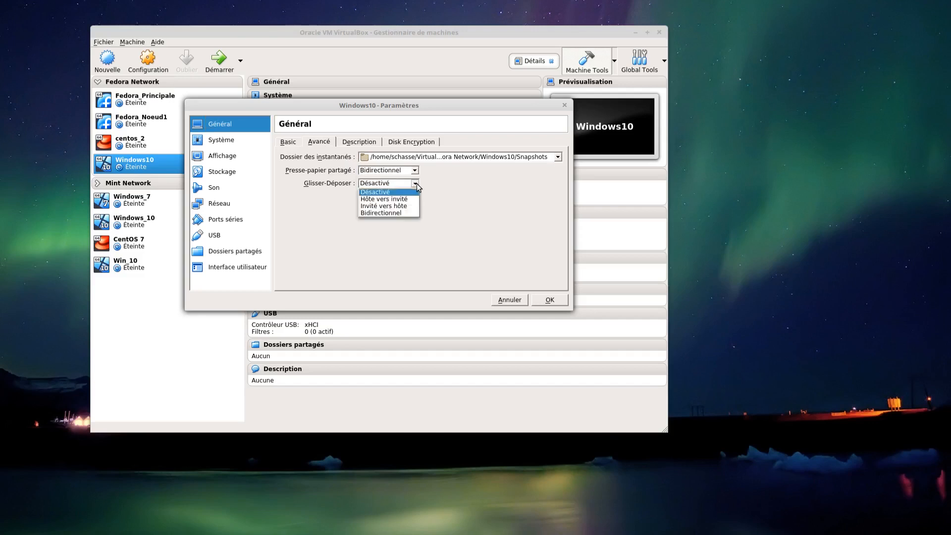
left_click(400, 213)
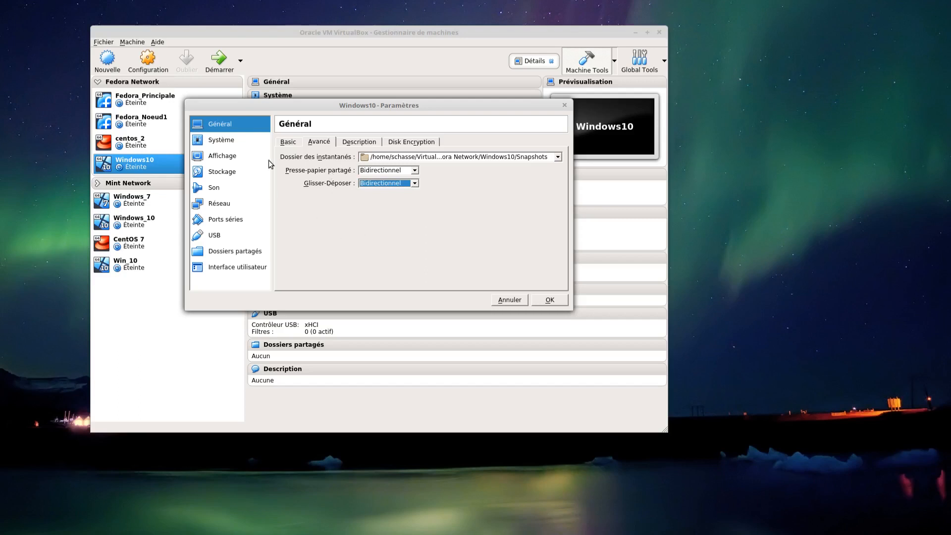
- Disable the floppy in the machine's boot order and put the optical drive first and the hard disk second
left_click(222, 144)
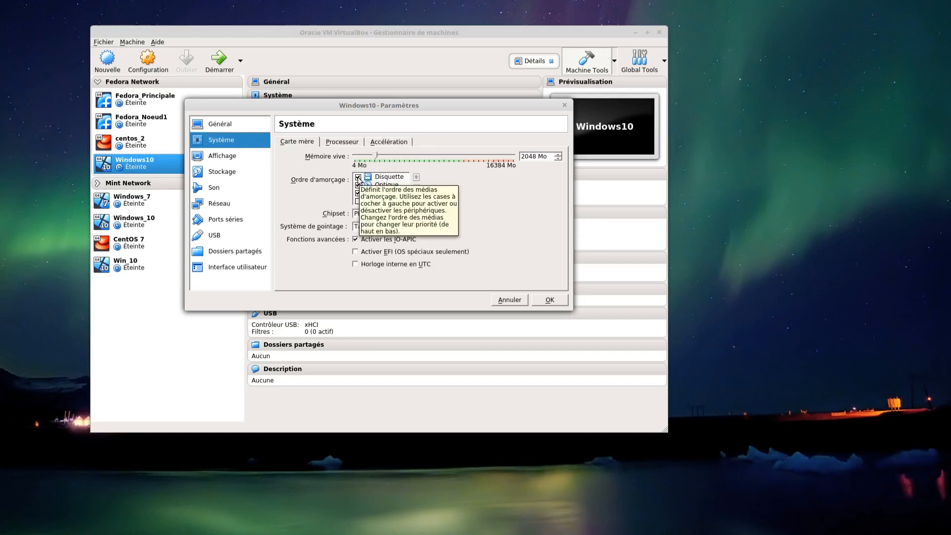
left_click(358, 177)
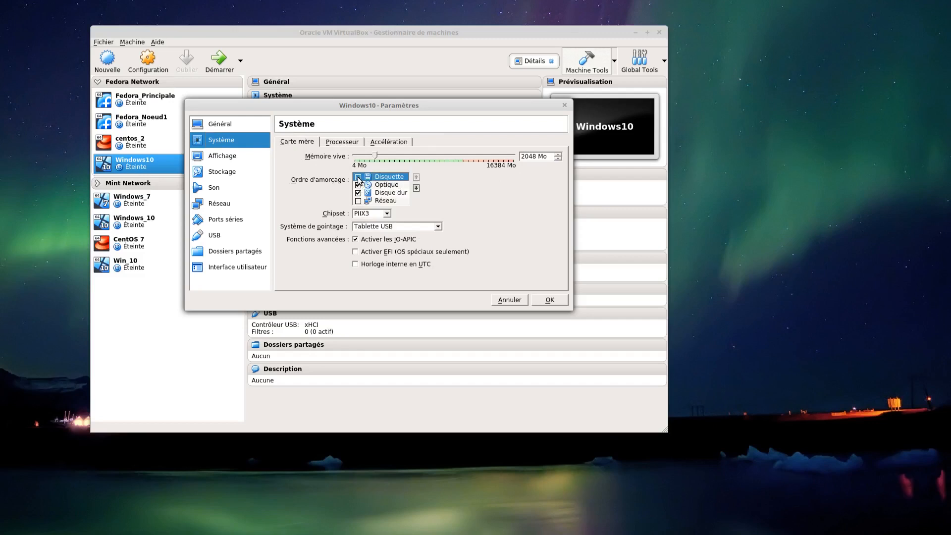
left_click(388, 187)
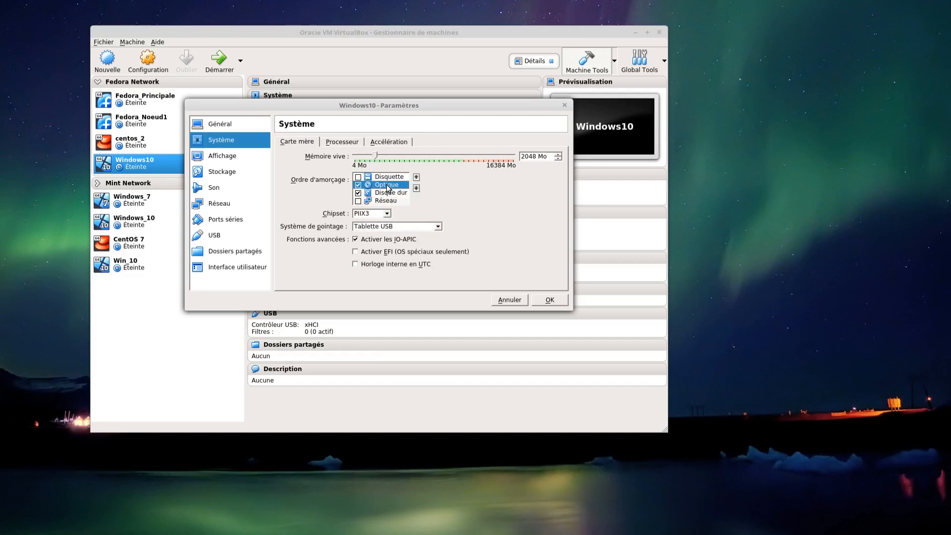
left_click(416, 179)
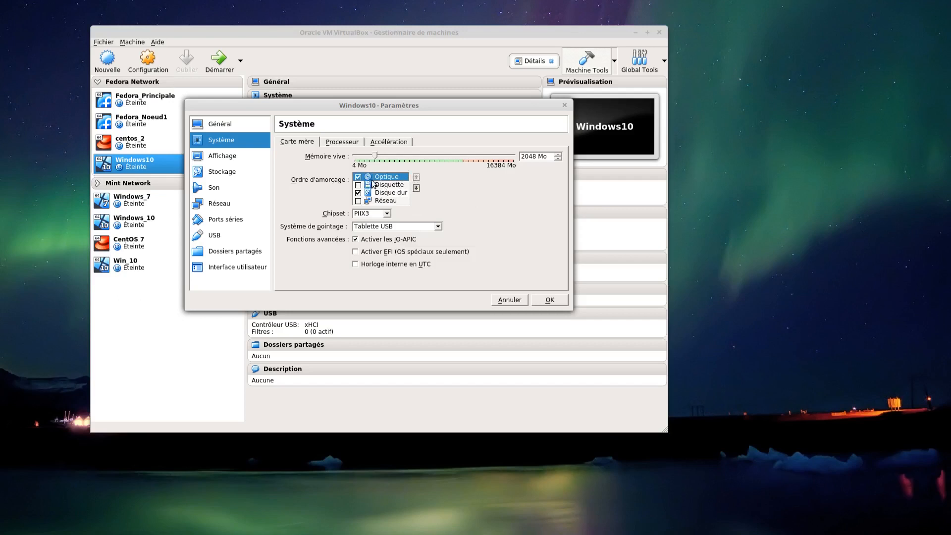
left_click(387, 195)
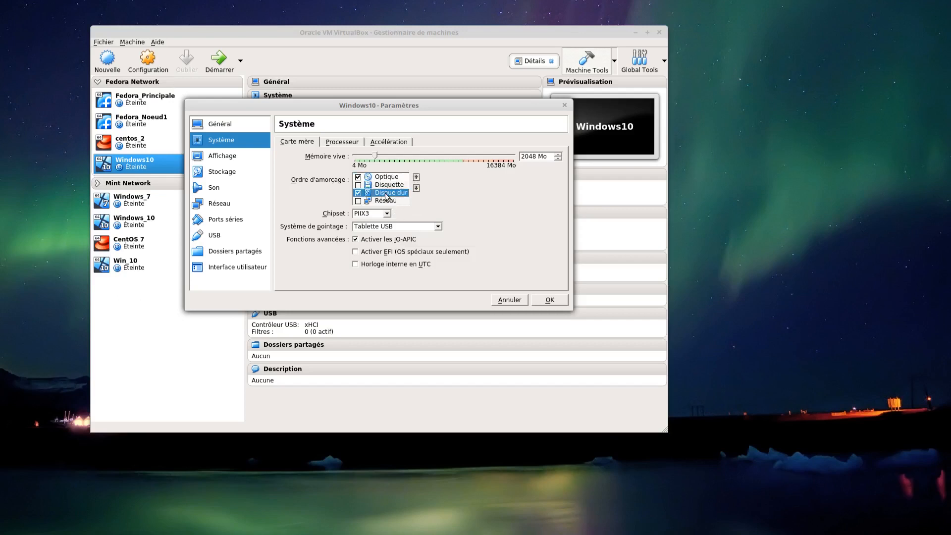
left_click(417, 178)
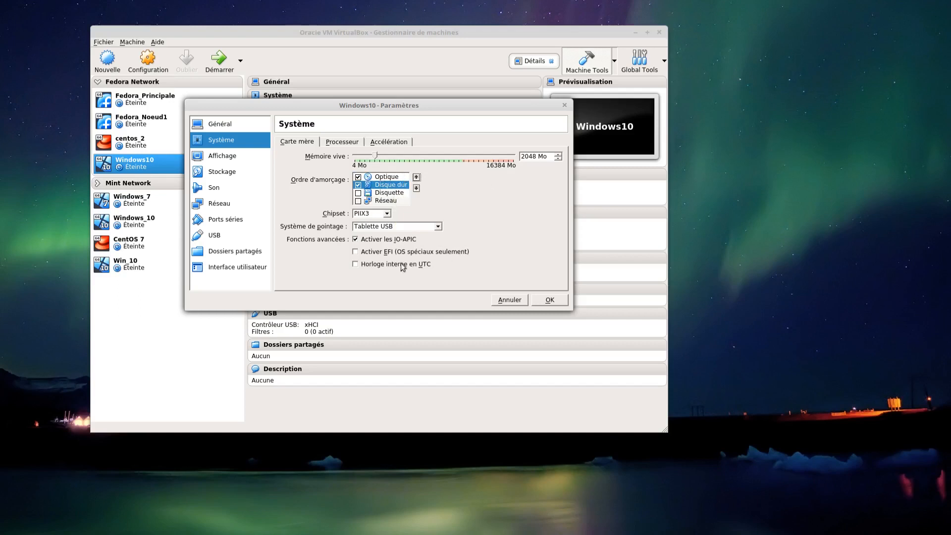
- Load fr-ca_windows_10_multiple_editions_version_1607_updated_jul_2016_x64_dvd_9055472.iso into the machine's empty optical drive after reviewing the processor and display settings
left_click(329, 145)
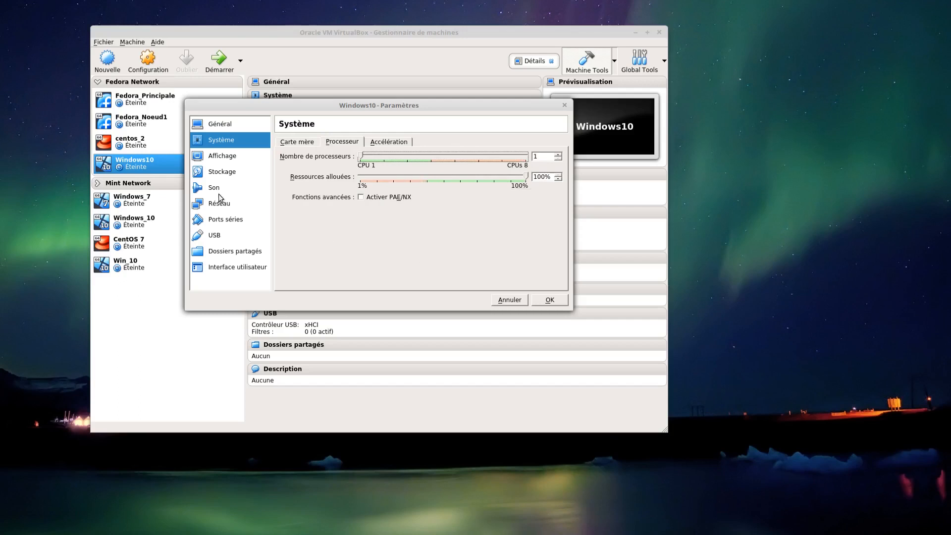
left_click(229, 157)
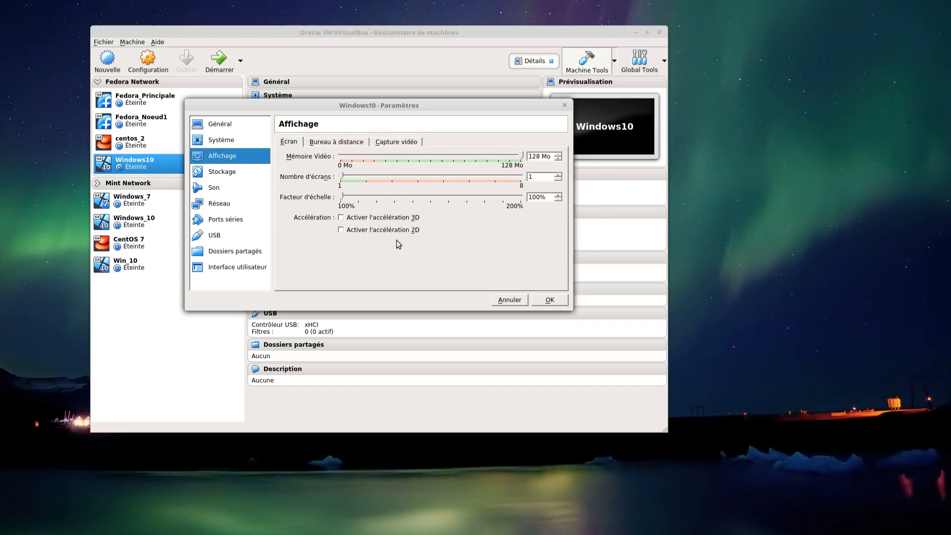
left_click(219, 173)
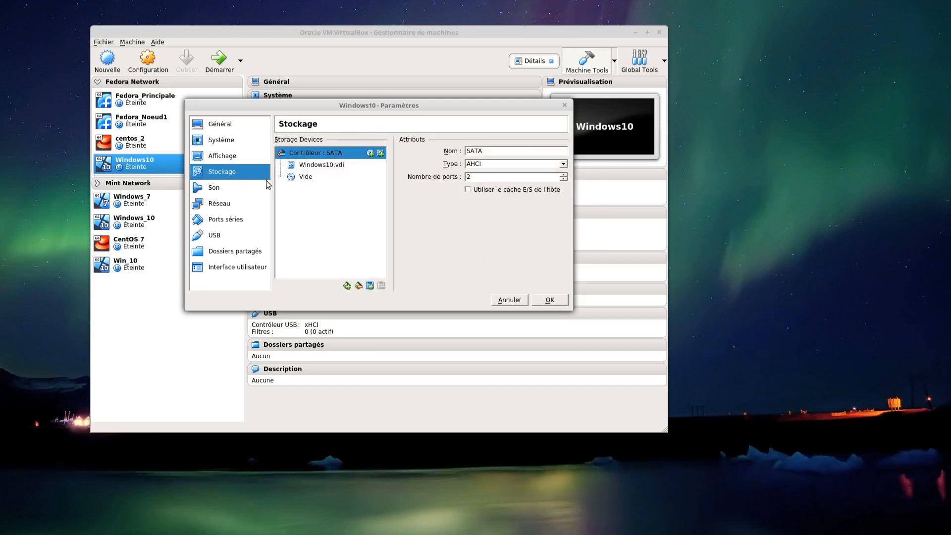
left_click(307, 177)
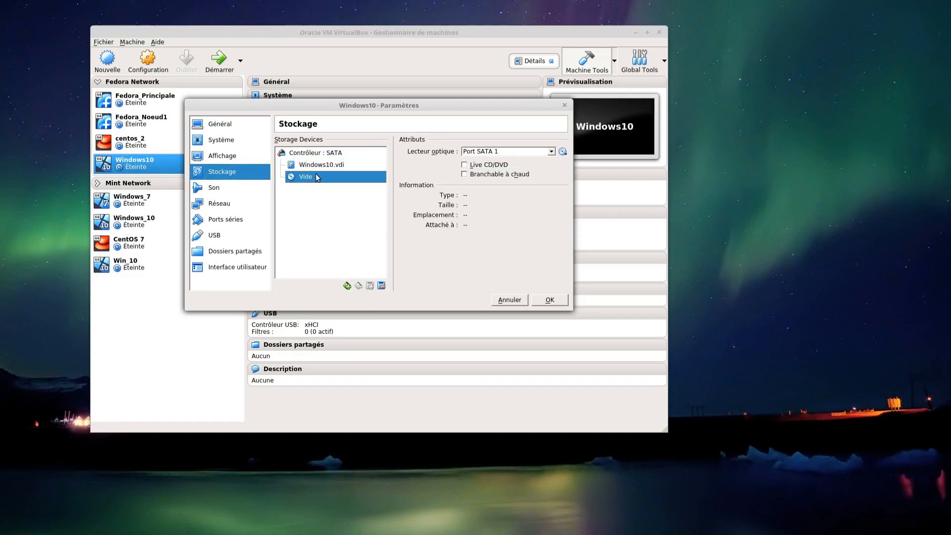
left_click(564, 152)
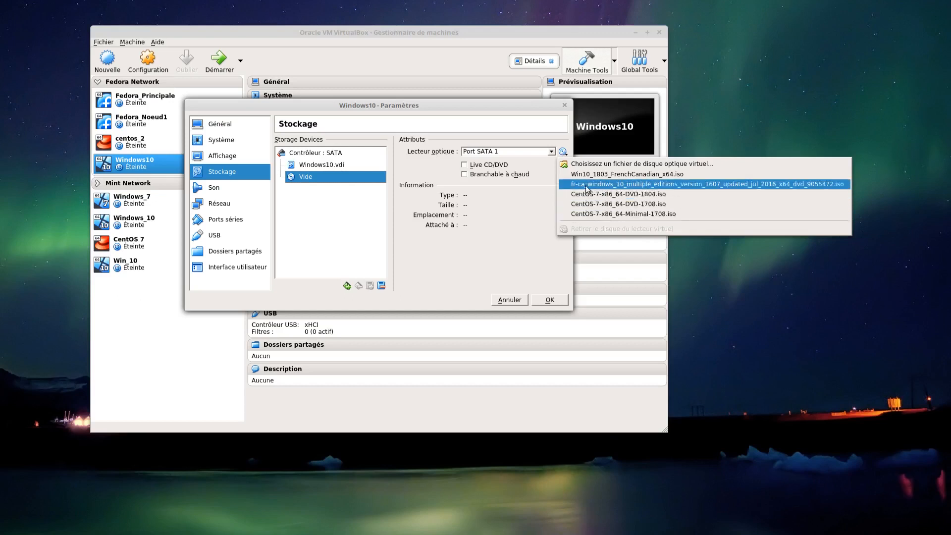
left_click(614, 184)
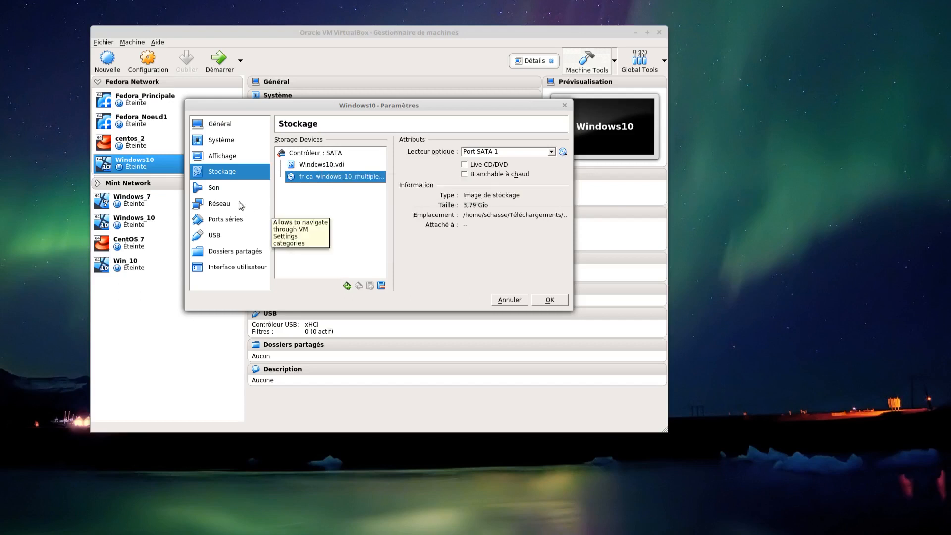
- Save the Windows10 machine's settings after reviewing its sound and network options, and start the machine
left_click(222, 190)
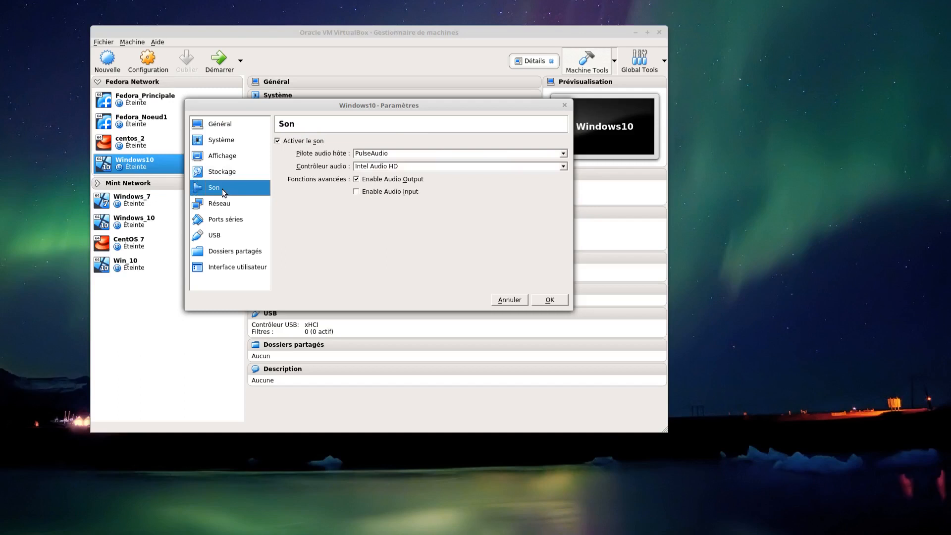
left_click(224, 207)
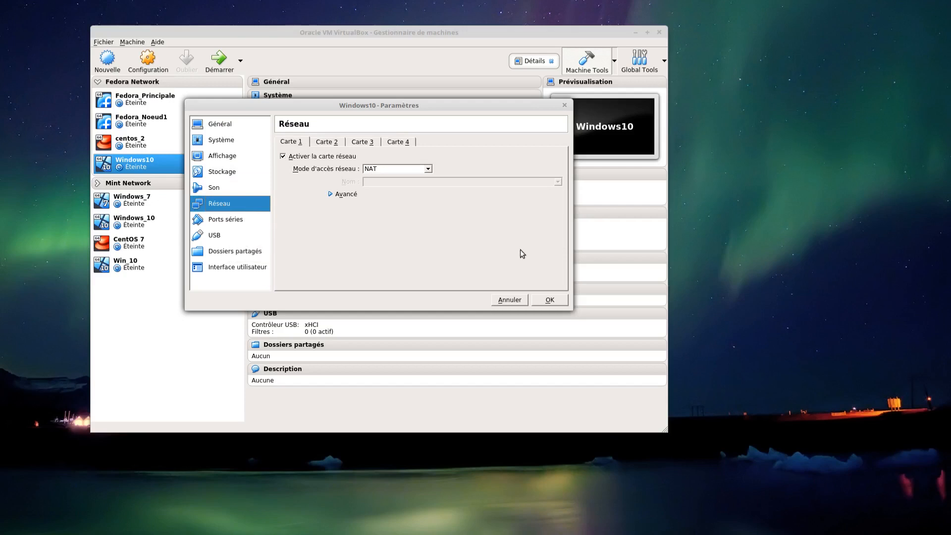
left_click(550, 300)
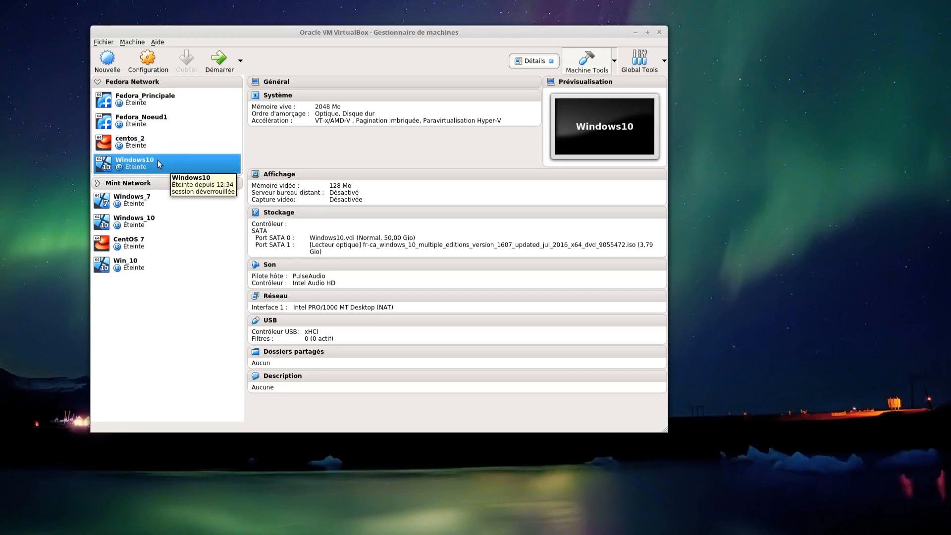
left_click(220, 57)
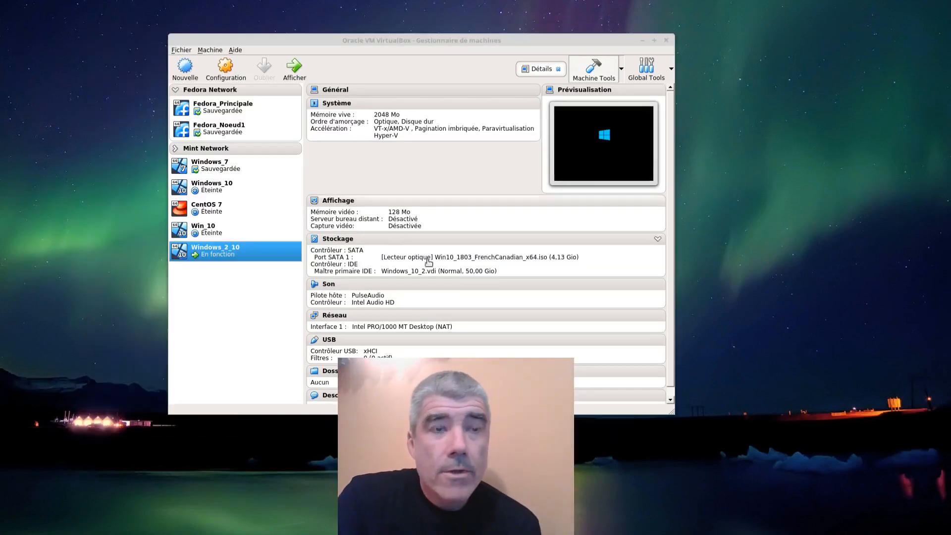
left_click_drag(0, 109, 391, 15)
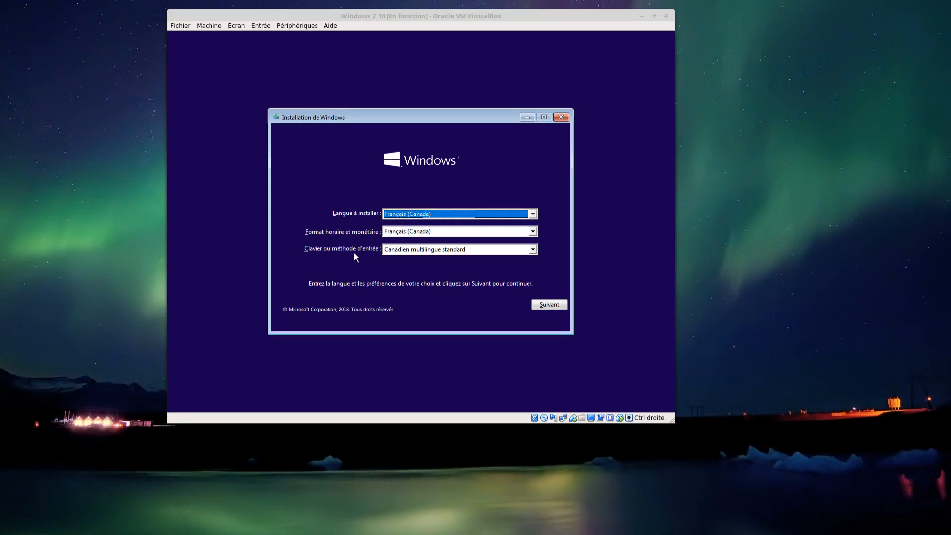
- Set the Windows installer's keyboard or input method to Français (Canada) and proceed with the language settings
left_click(529, 247)
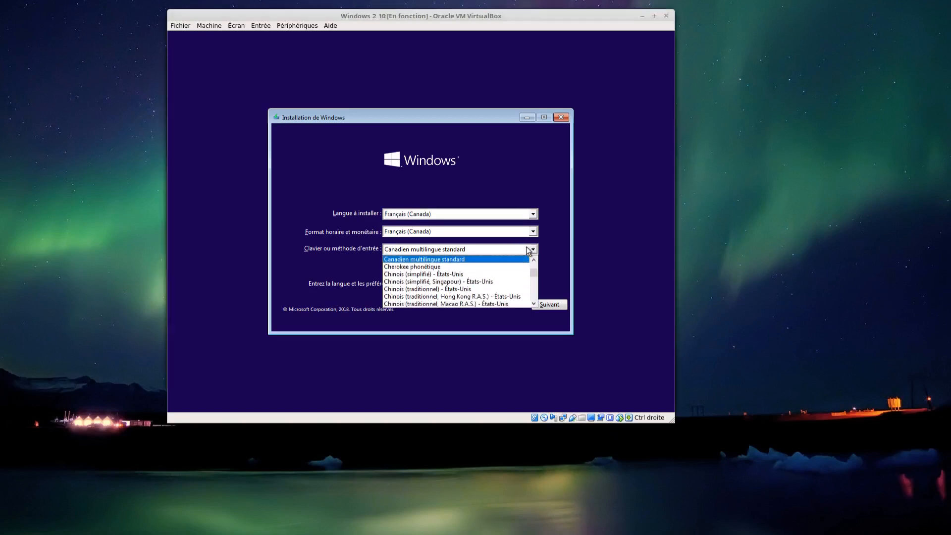
left_click(534, 304)
left_click_drag(533, 304, 534, 303)
scroll(435, 291, "down", 2)
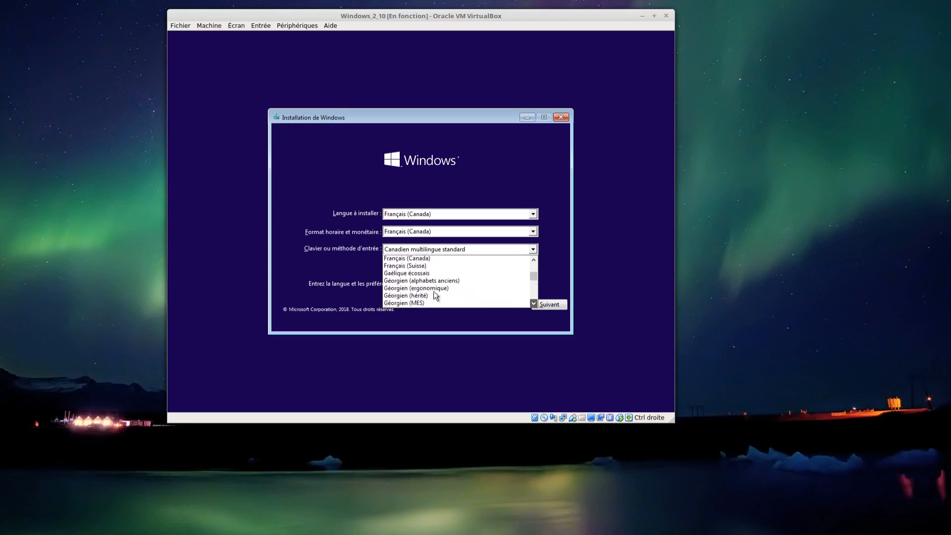
left_click_drag(535, 263, 535, 263)
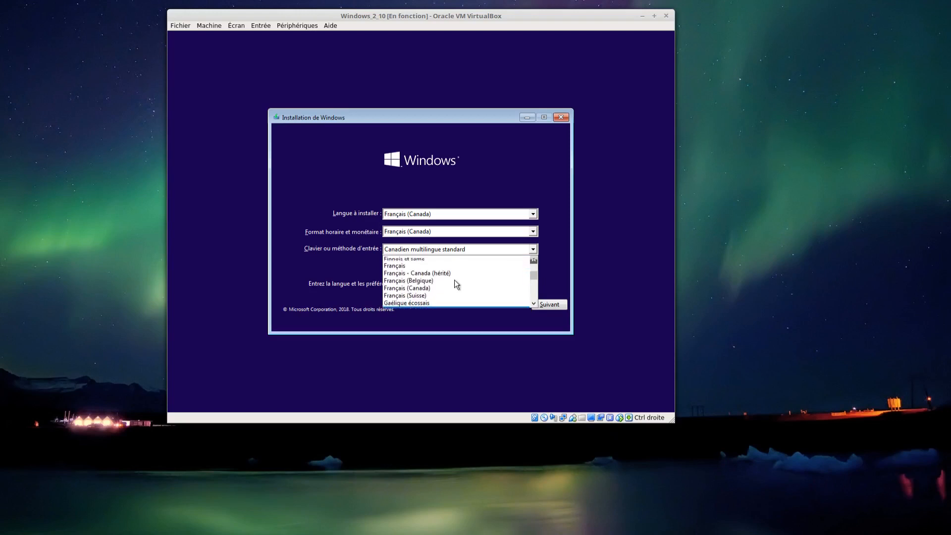
left_click(412, 291)
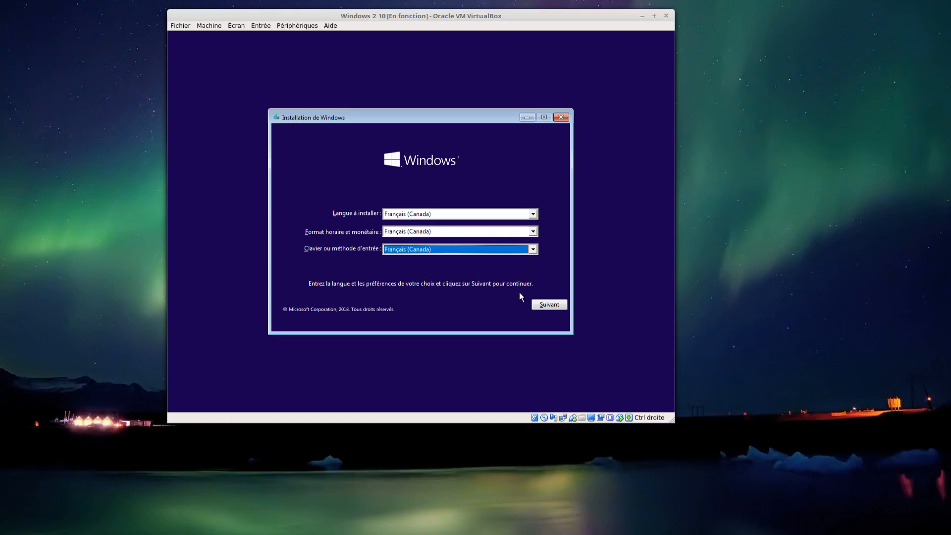
left_click(548, 305)
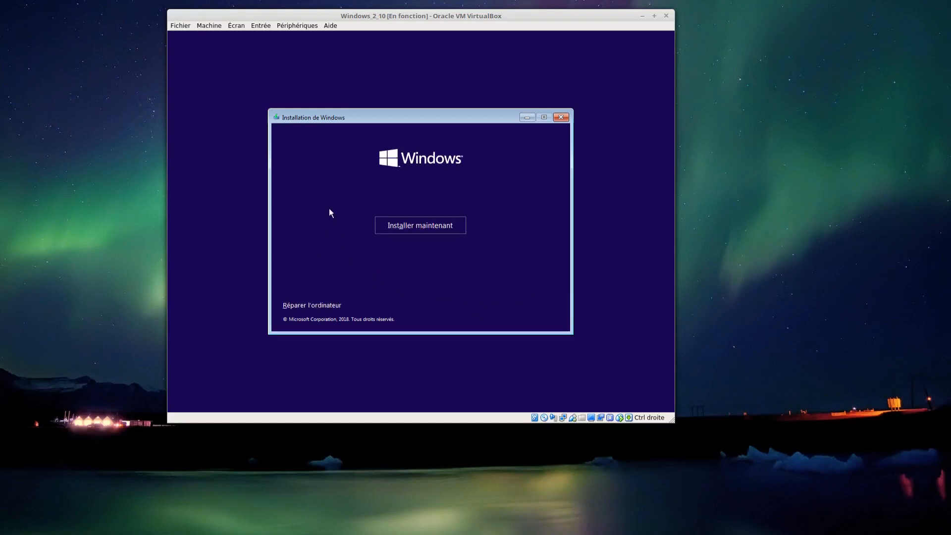
- Begin the Windows installation without a product key and choose the Windows 10 Professionnel x64 edition
left_click(419, 228)
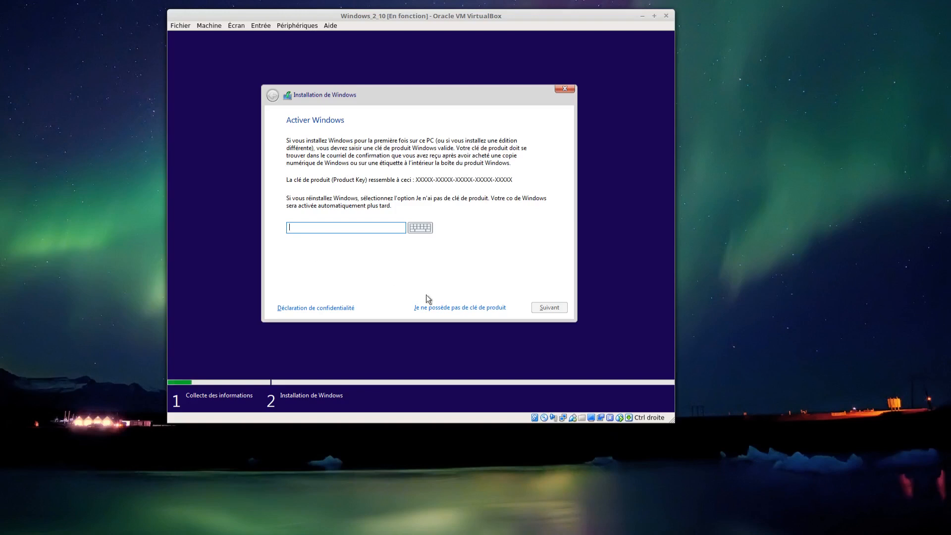
left_click(457, 308)
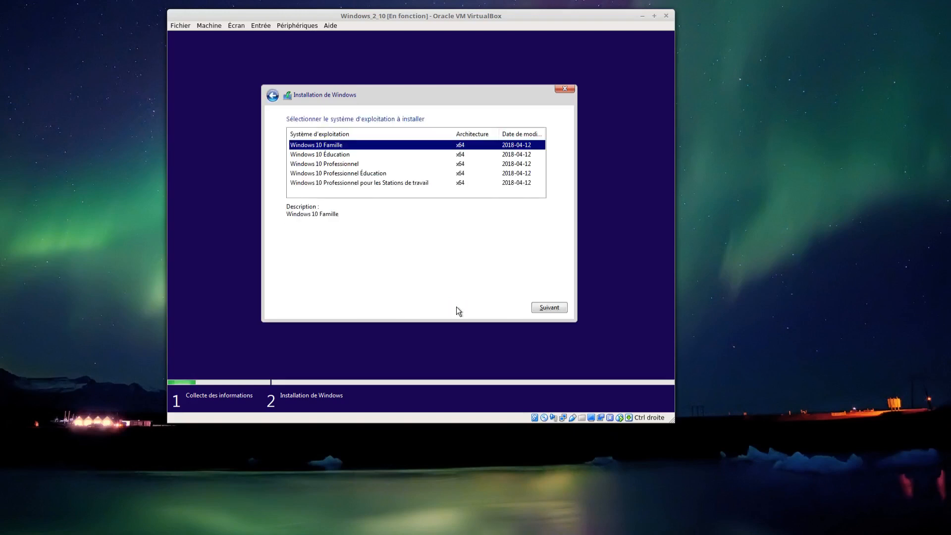
left_click(337, 166)
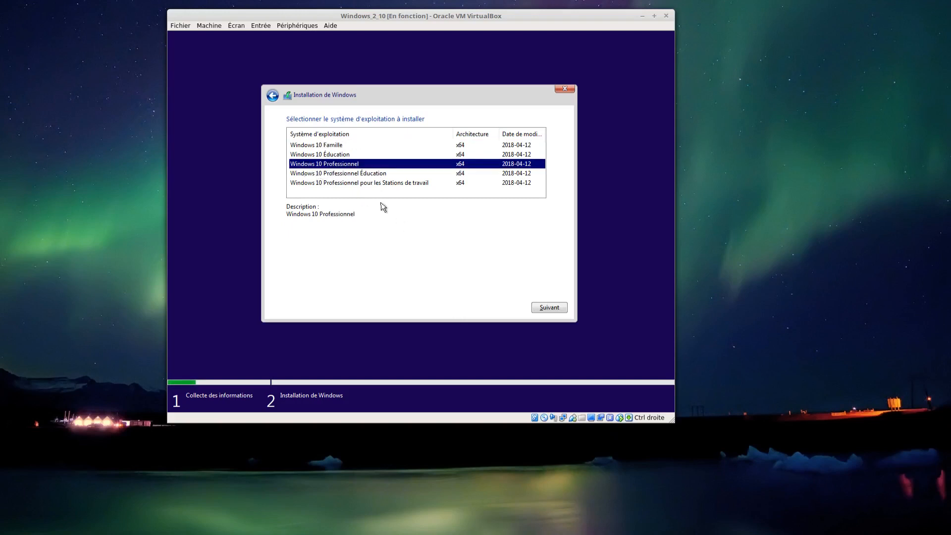
left_click(542, 309)
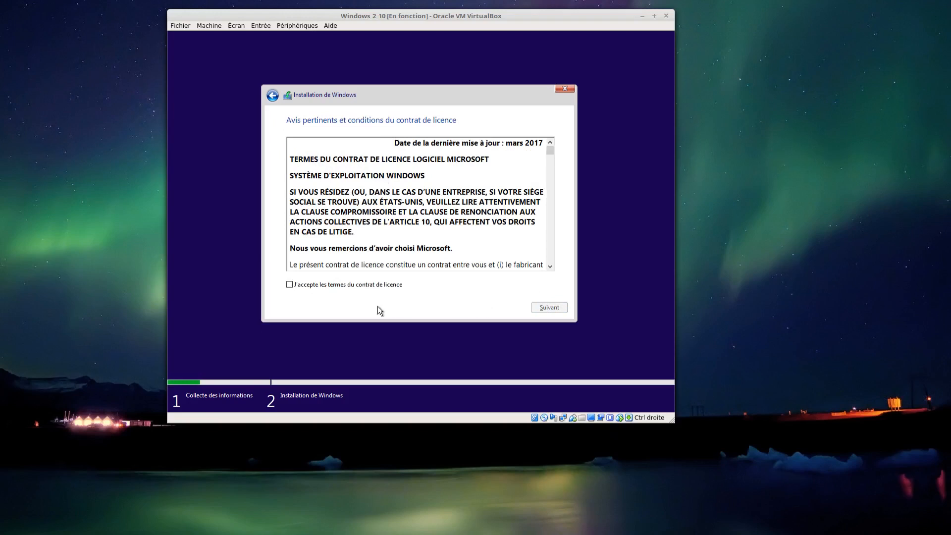
- Accept the licence terms and start a custom Windows-only installation on the unallocated space of Lecteur 0
left_click(301, 282)
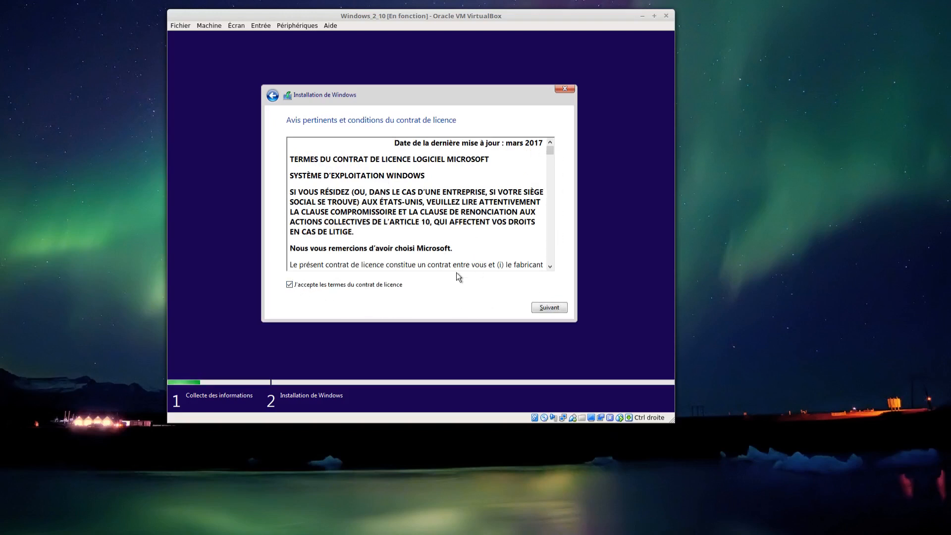
left_click(549, 307)
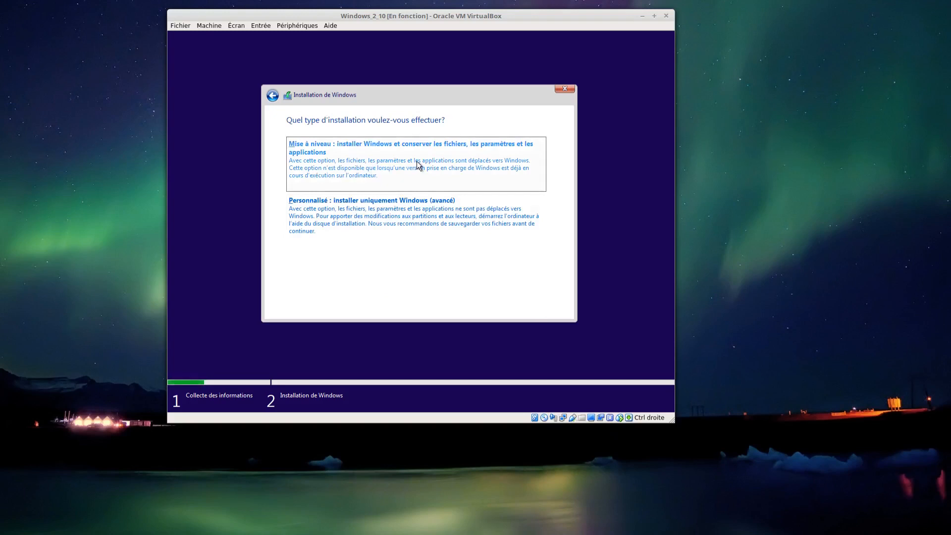
left_click(376, 219)
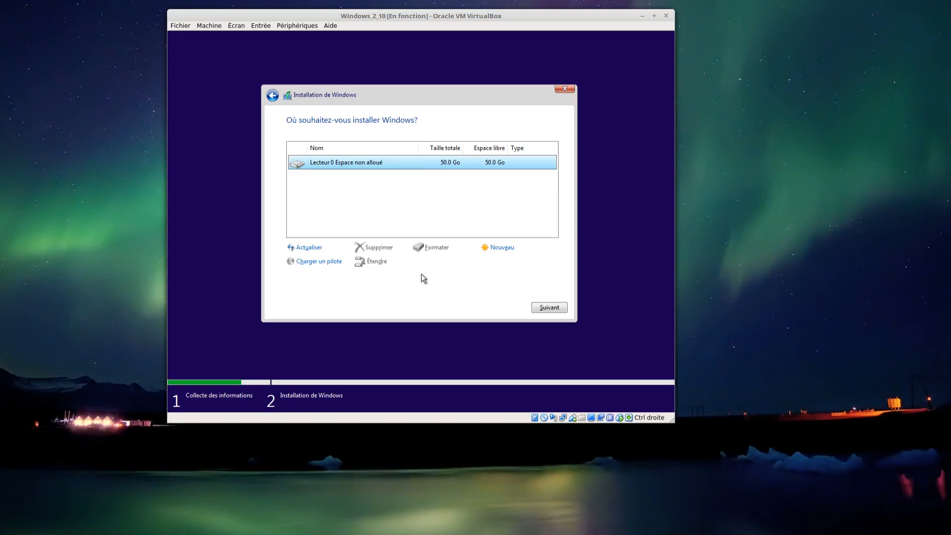
left_click(545, 308)
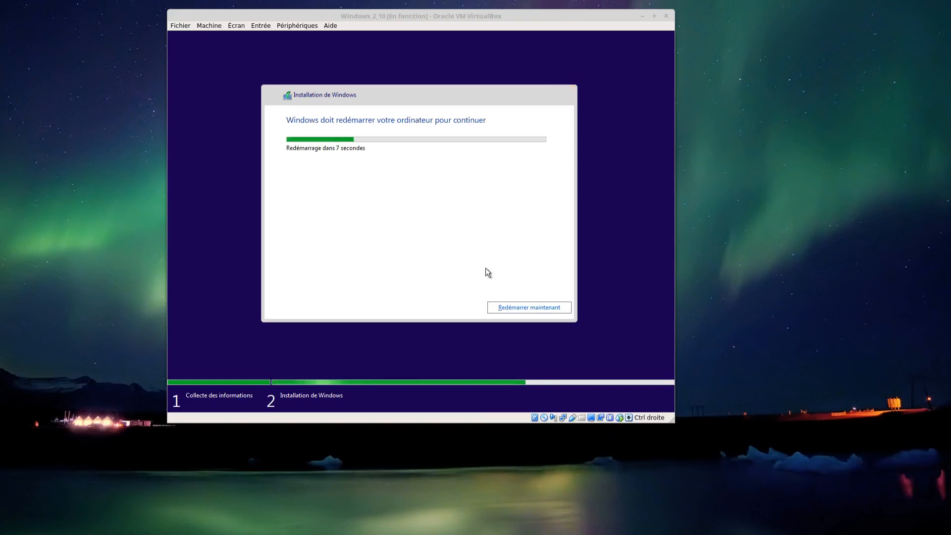
- Restart the virtual machine to continue the installation and toggle Cortana's microphone on the welcome screen
left_click(518, 307)
scroll(518, 309, "down", 1)
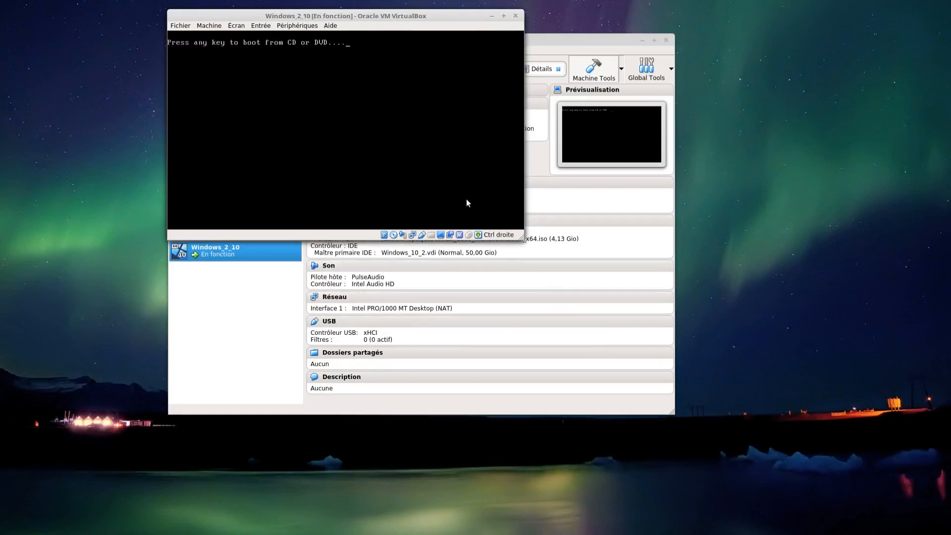
key("Return")
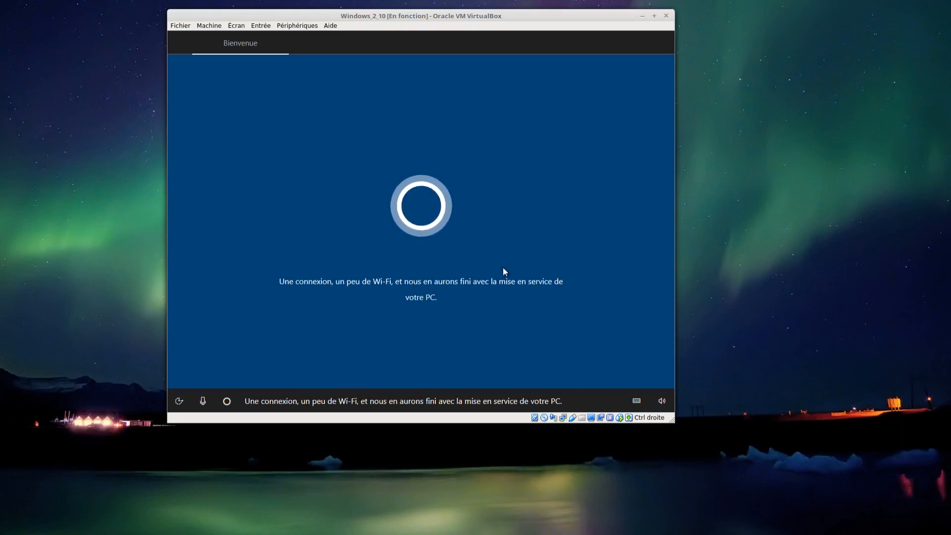
left_click(203, 406)
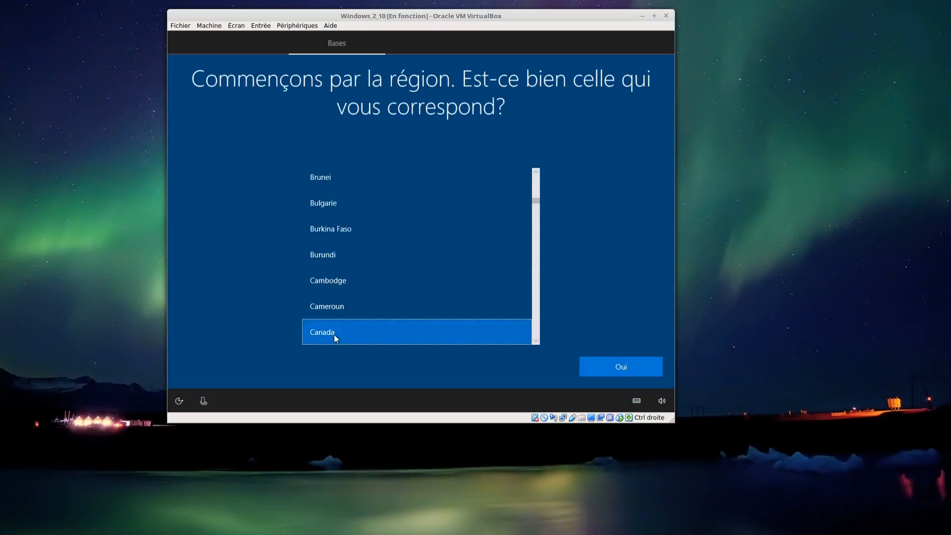
- Confirm Canada as the region and set Français (Canada) as the only keyboard layout, without adding a second one
left_click(601, 366)
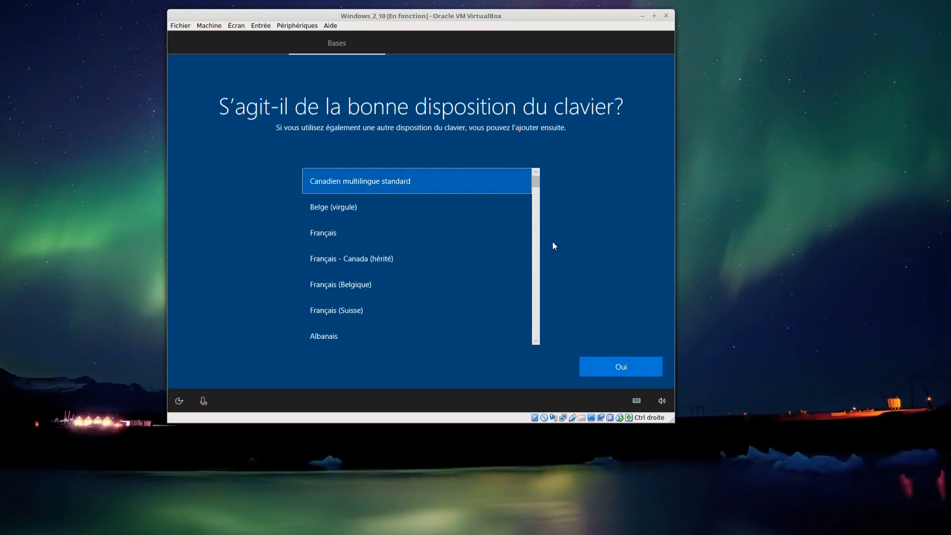
left_click(535, 341)
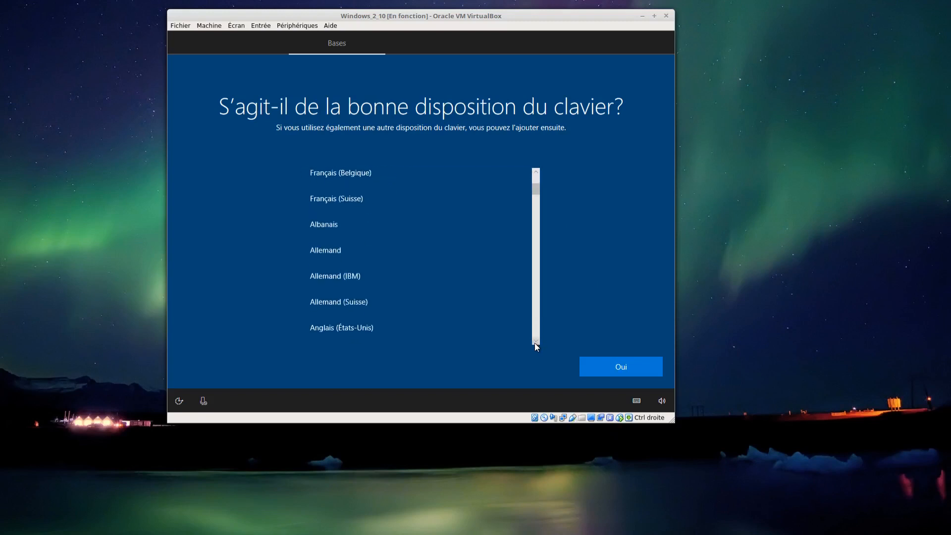
left_click(534, 339)
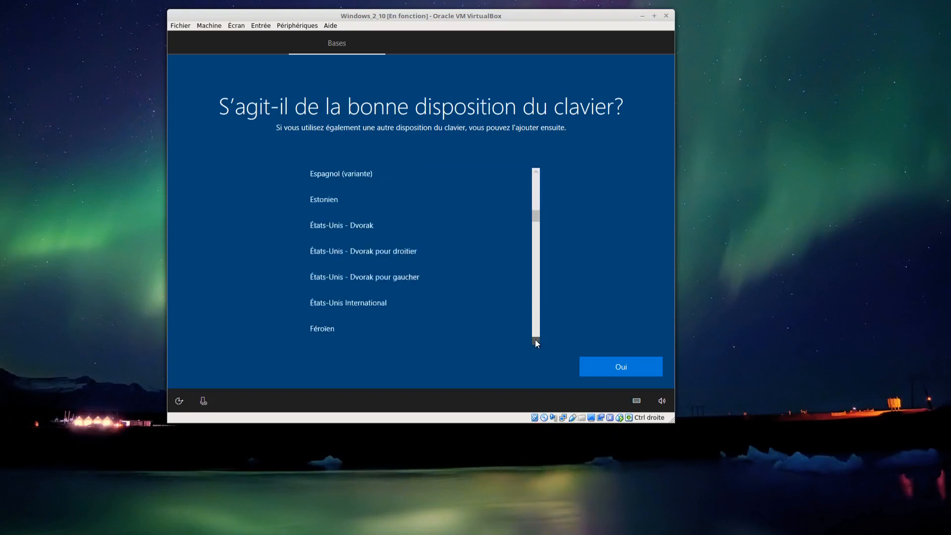
left_click(535, 340)
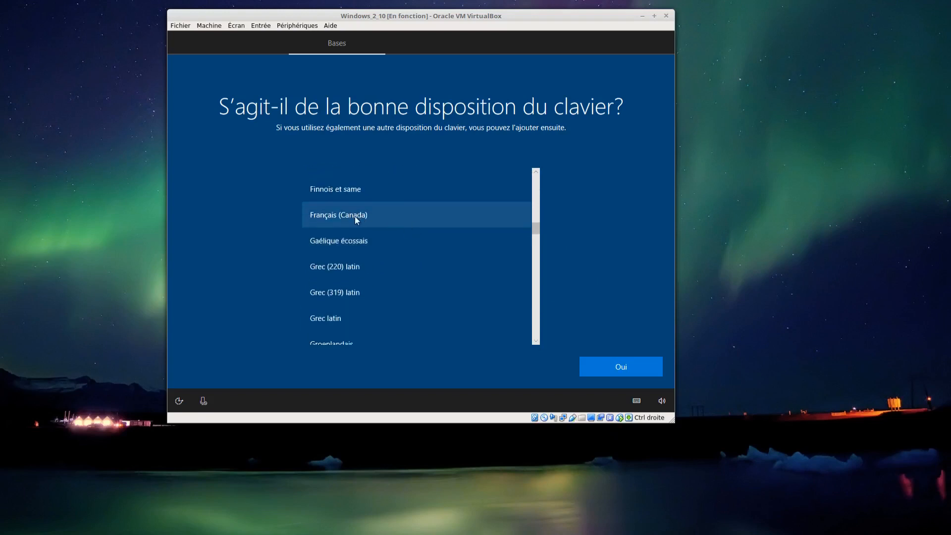
left_click(358, 216)
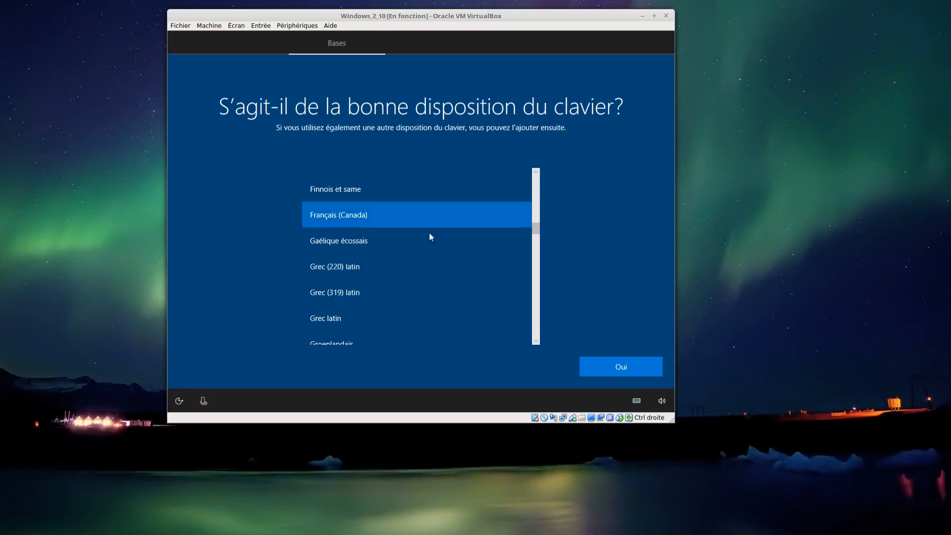
left_click(605, 361)
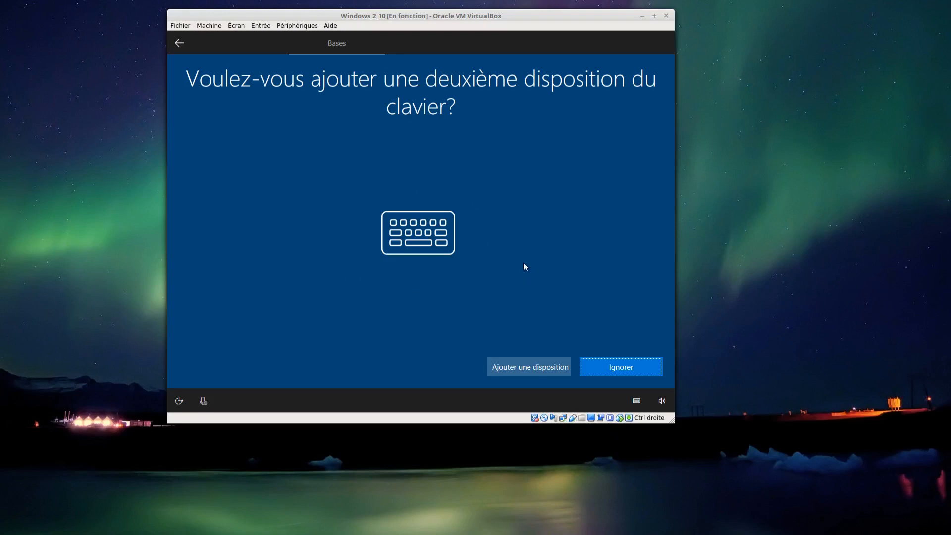
left_click(606, 367)
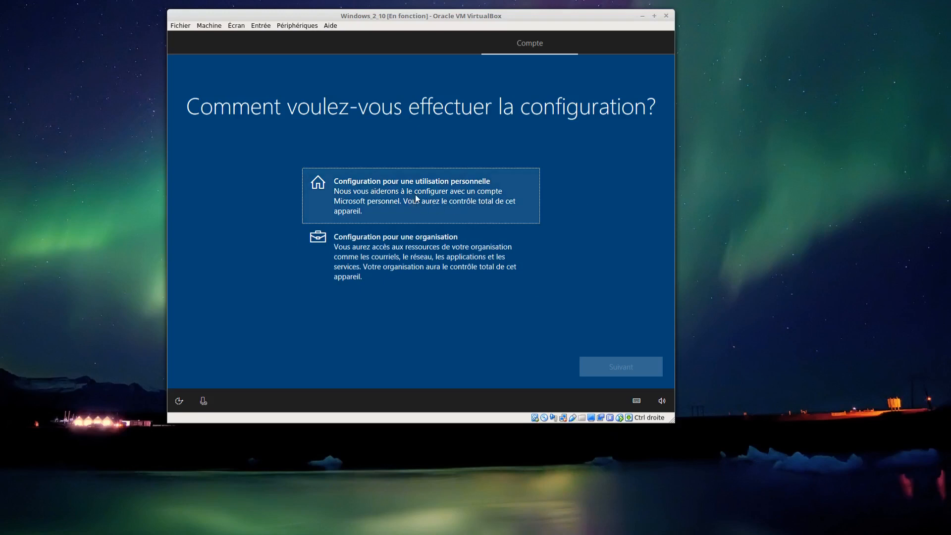
- Configure the PC for personal use with an offline account, declining the Microsoft sign-in
left_click(416, 199)
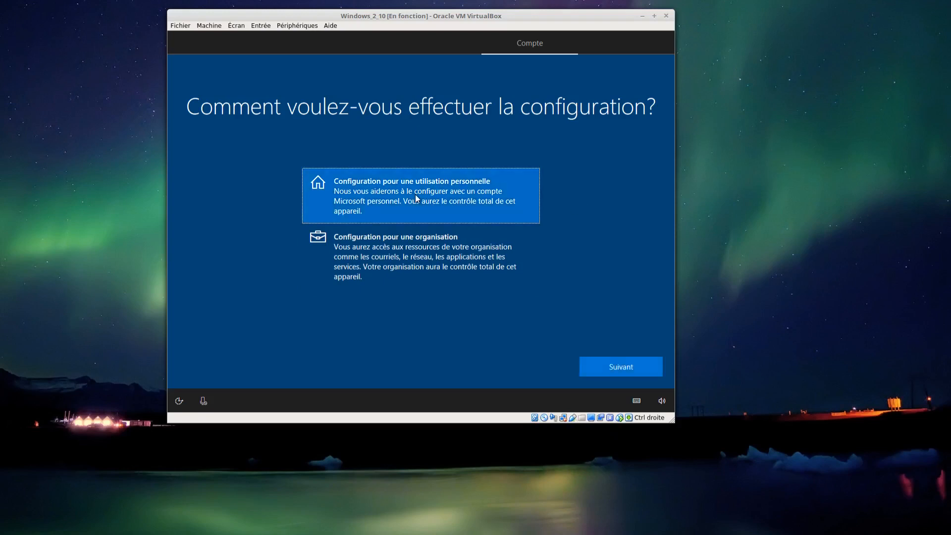
left_click(612, 364)
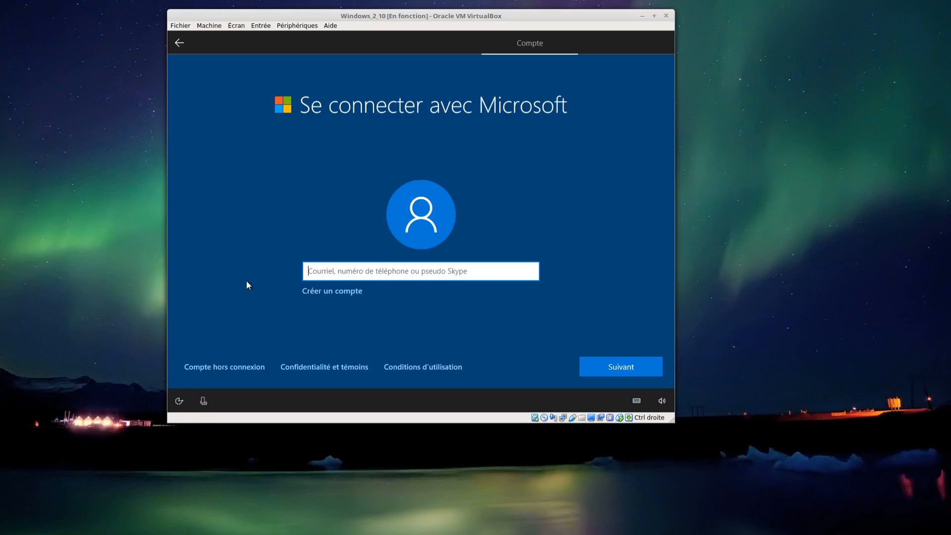
left_click(192, 367)
left_click(224, 369)
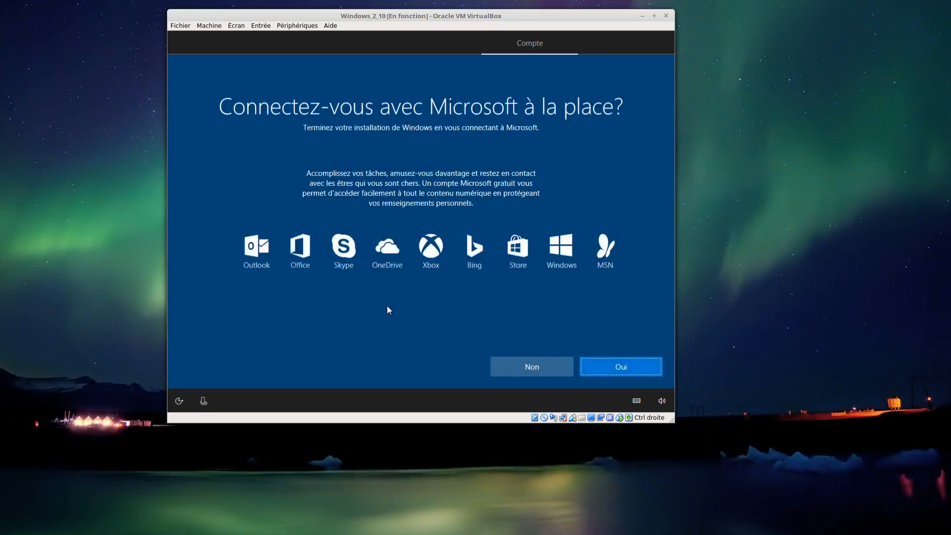
left_click(524, 370)
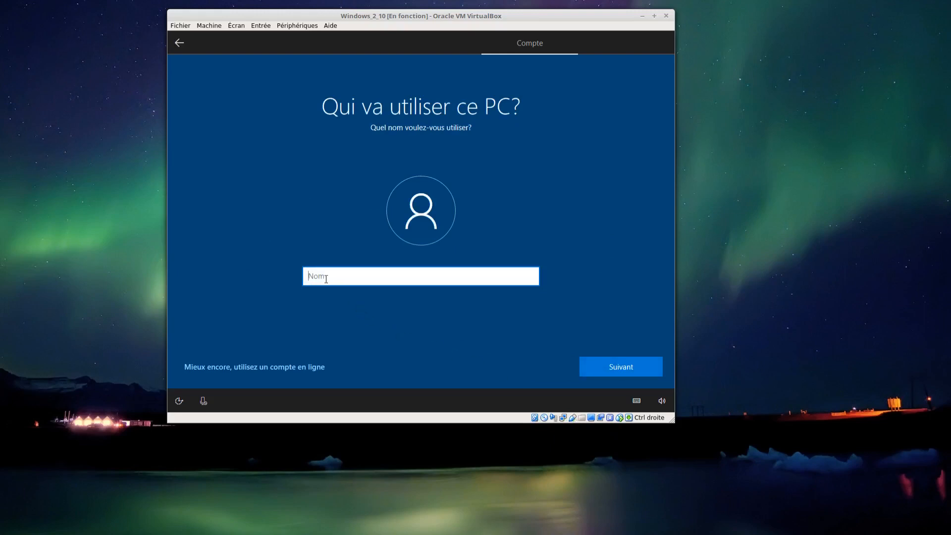
- Enter the user's full name for the local account and proceed to the password setup
type("Stéphane Chassé")
left_click(606, 361)
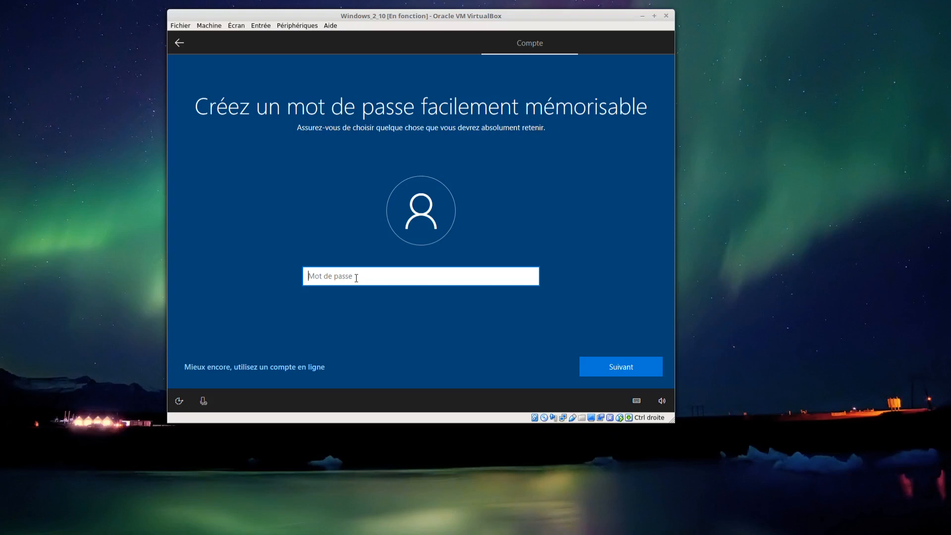
- Enter the local account's password and enter it again to confirm it
type("••••")
left_click(600, 372)
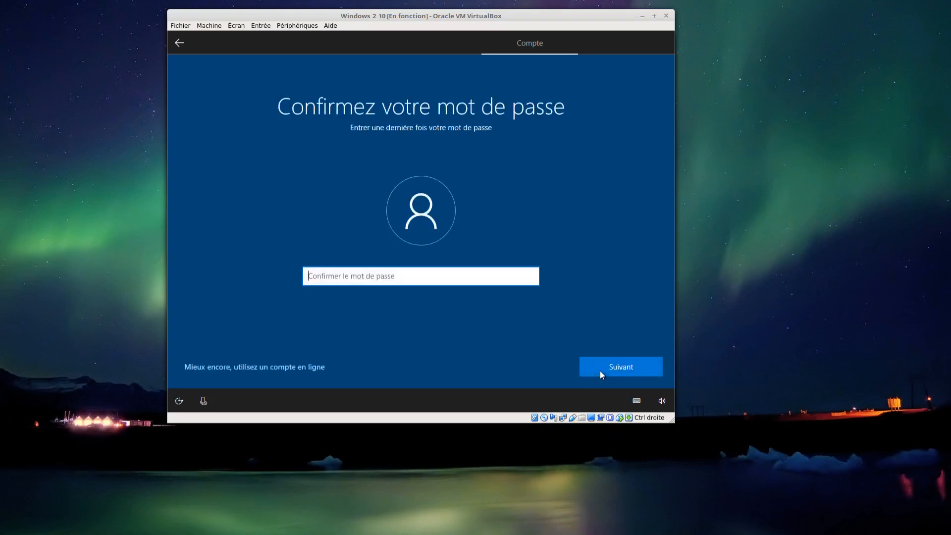
type("••••")
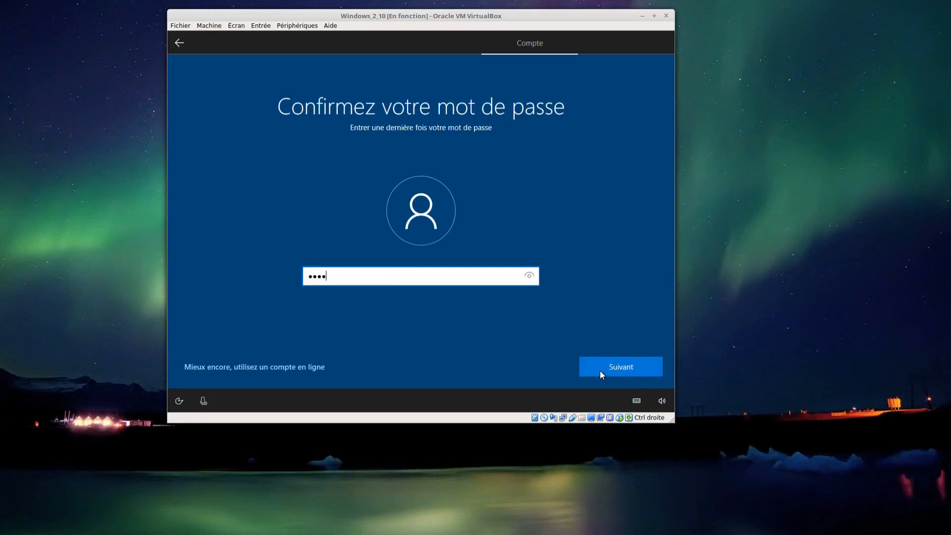
left_click(607, 370)
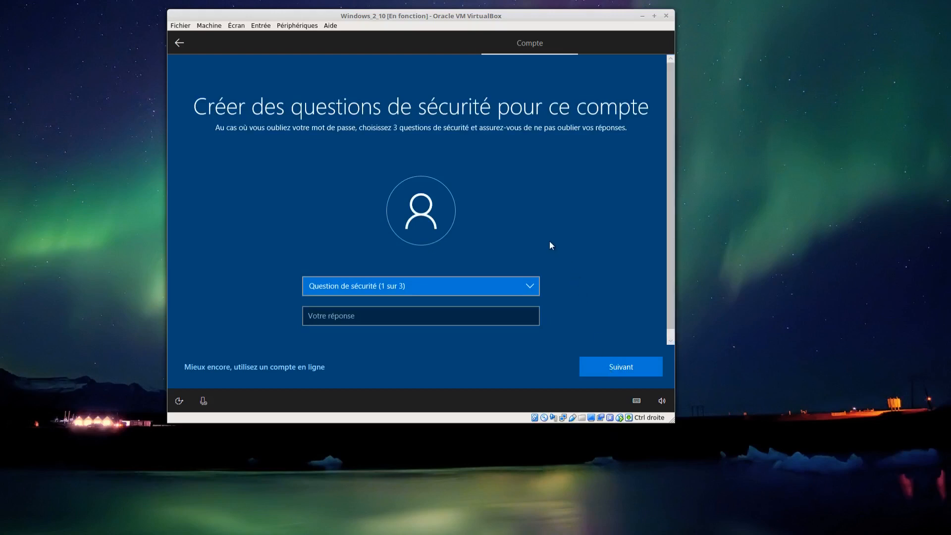
- Set the first security question to "Quel était le nom de votre premier animal de compagnie?" and submit its answer
left_click(415, 281)
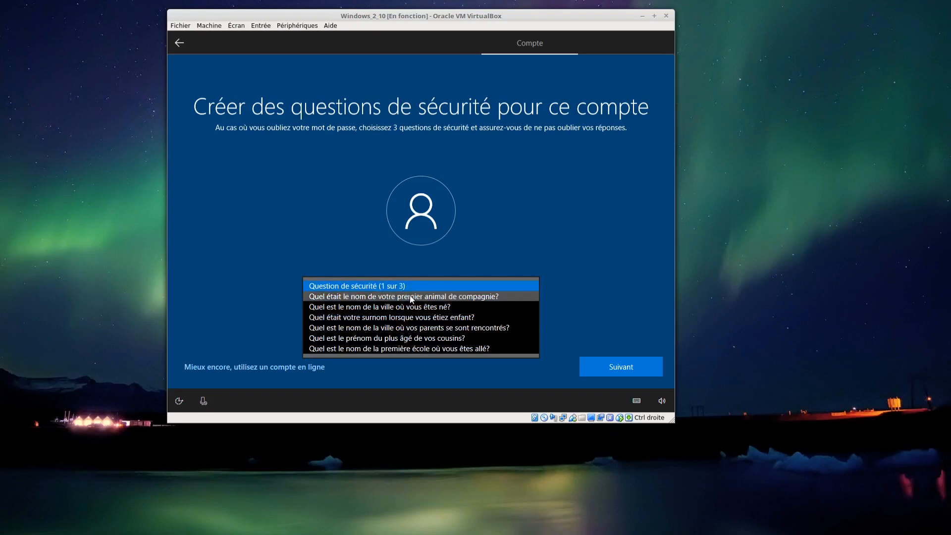
left_click(403, 296)
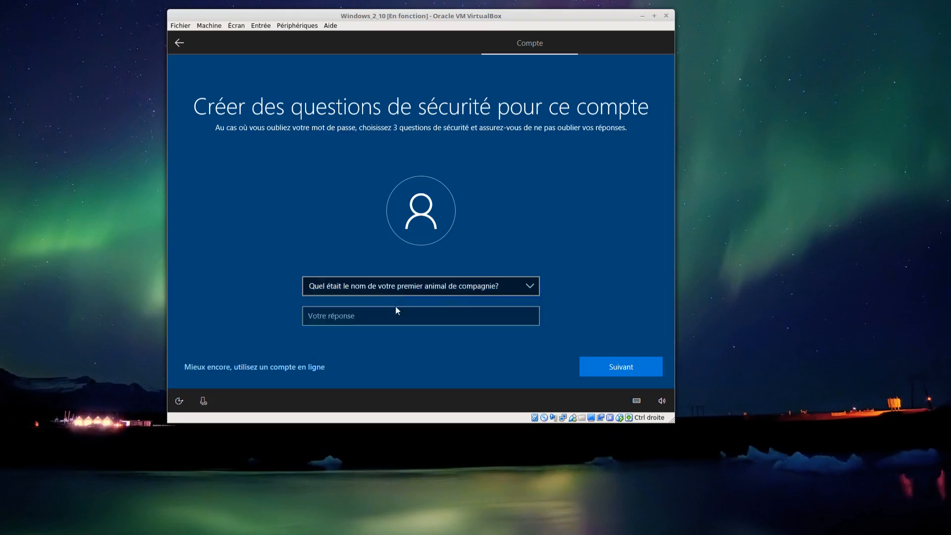
left_click(385, 321)
type("a")
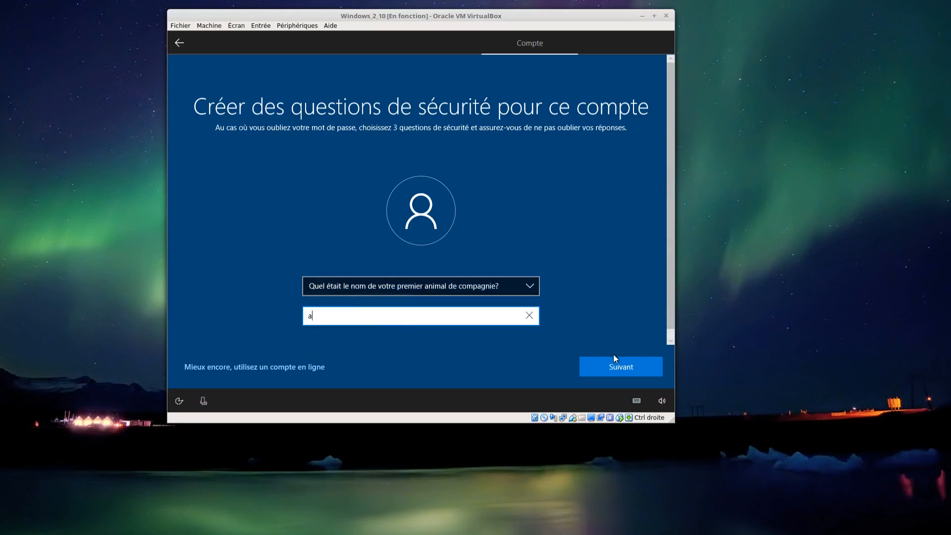
left_click(602, 367)
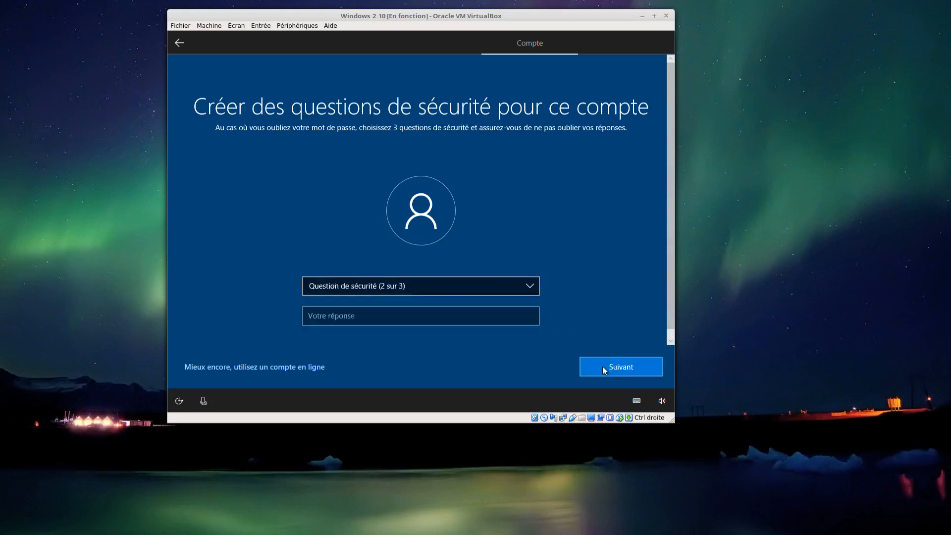
- Set the second security question to "Quel est le nom de la ville où vous êtes né?" and submit its answer
left_click(453, 289)
left_click(444, 299)
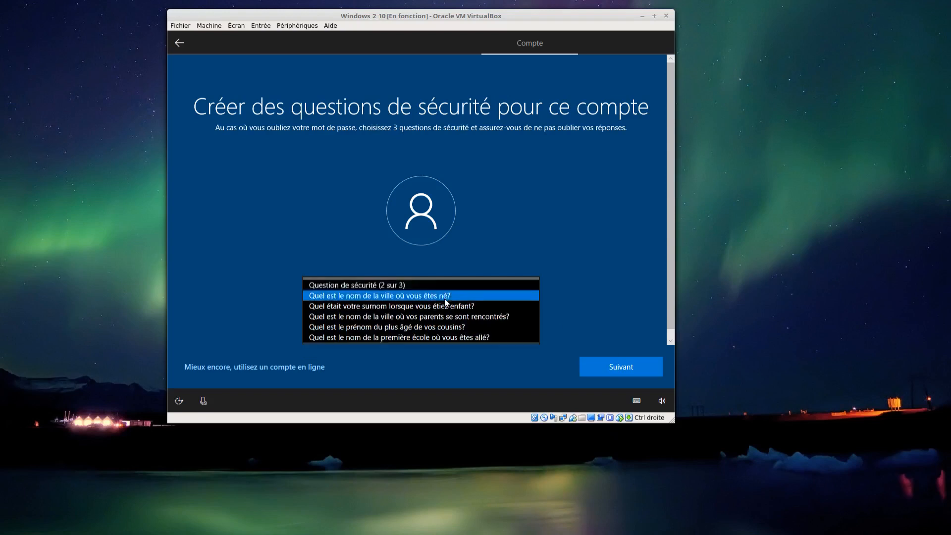
left_click(431, 318)
type("a")
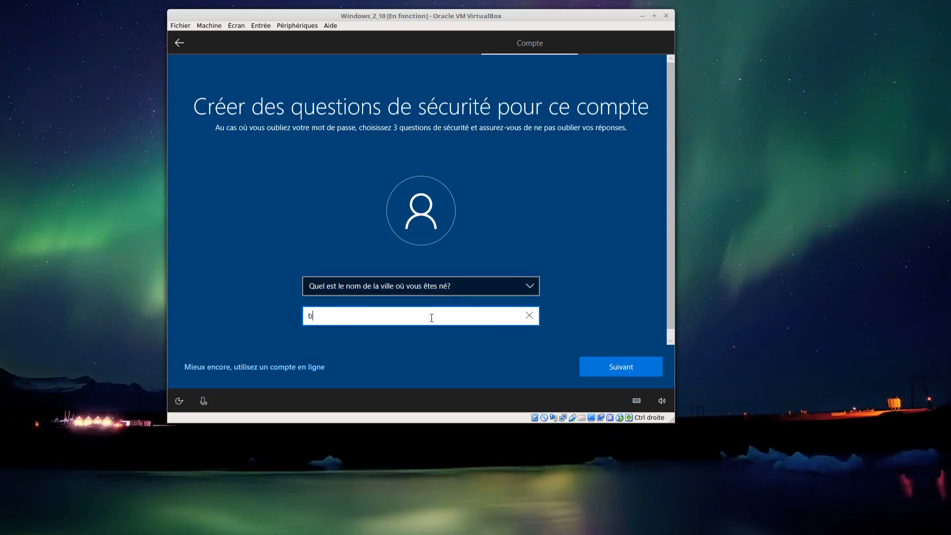
left_click(593, 360)
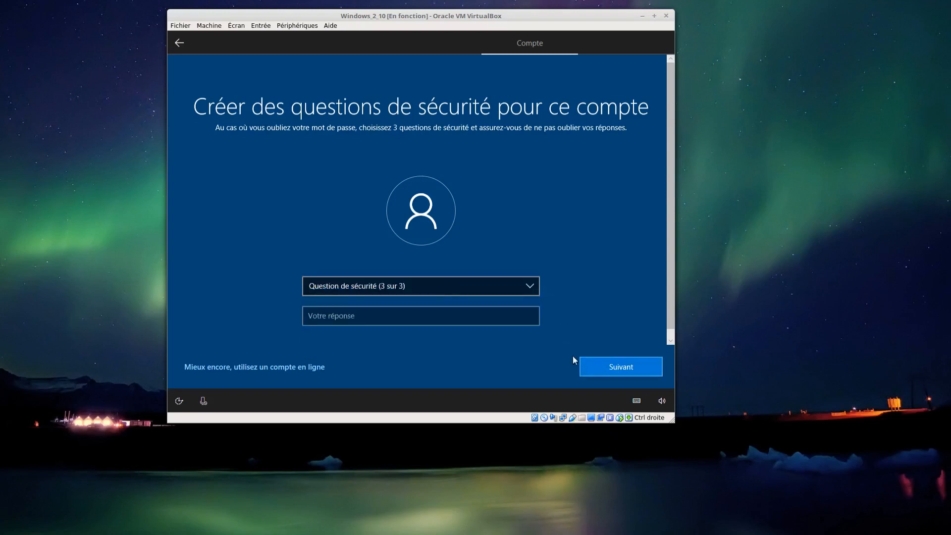
- Set the third security question to "Quel était votre surnom lorsque vous étiez enfant?" and submit its answer
left_click(445, 288)
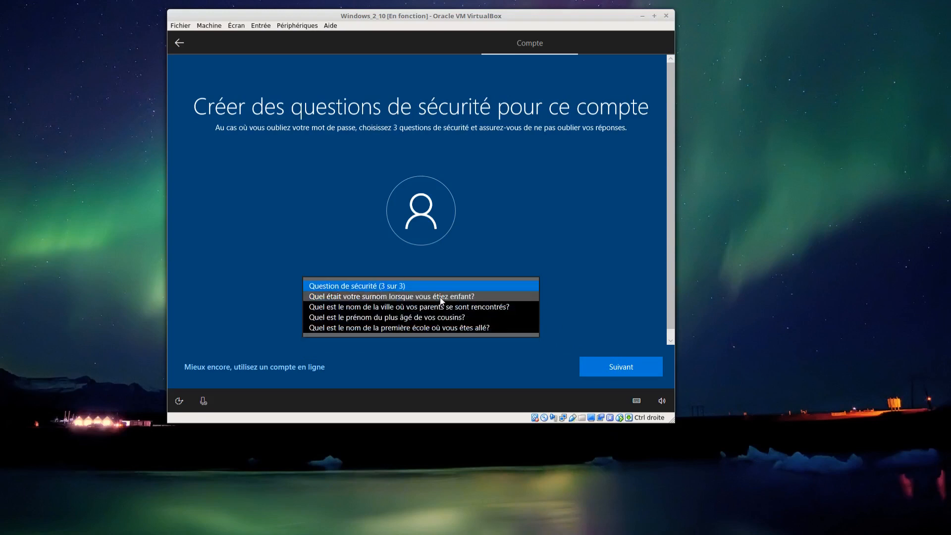
left_click(441, 297)
left_click(417, 315)
type("c")
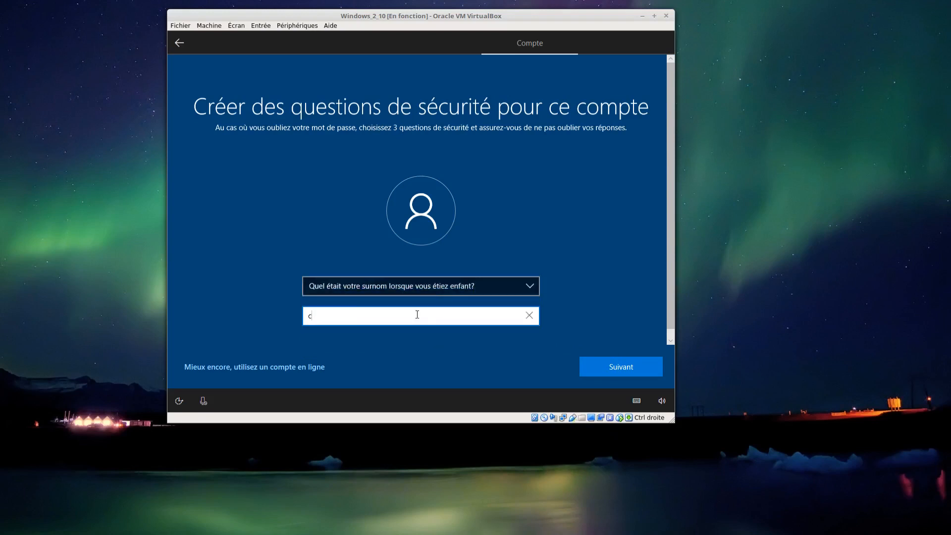
left_click(594, 362)
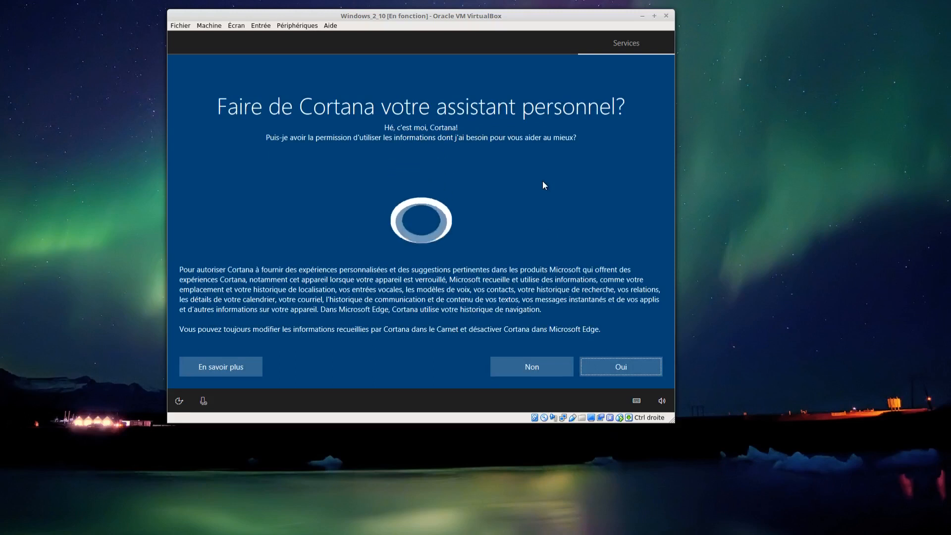
- Decline Cortana, and in the privacy settings disable Reconnaissance vocale, Localiser mon appareil and Position, with Données de diagnostic set to De base
left_click(513, 366)
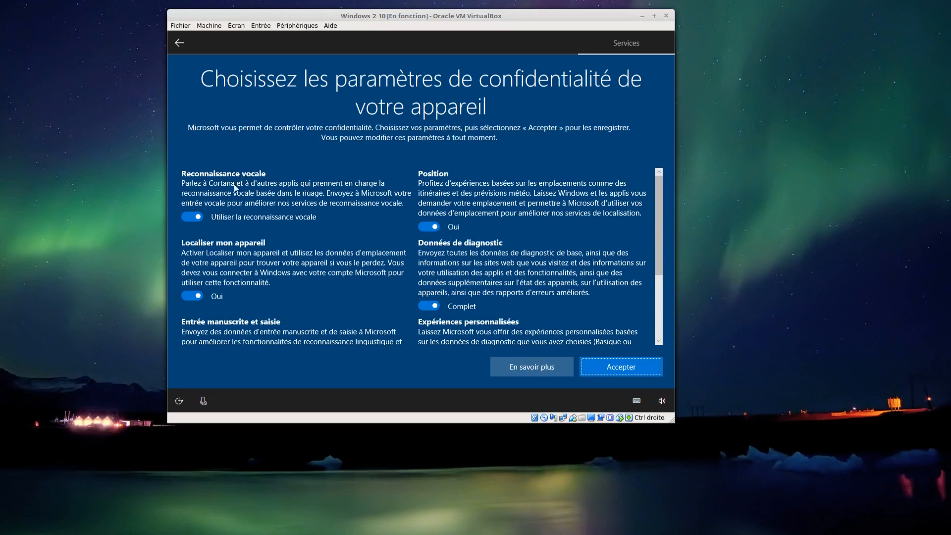
left_click(187, 220)
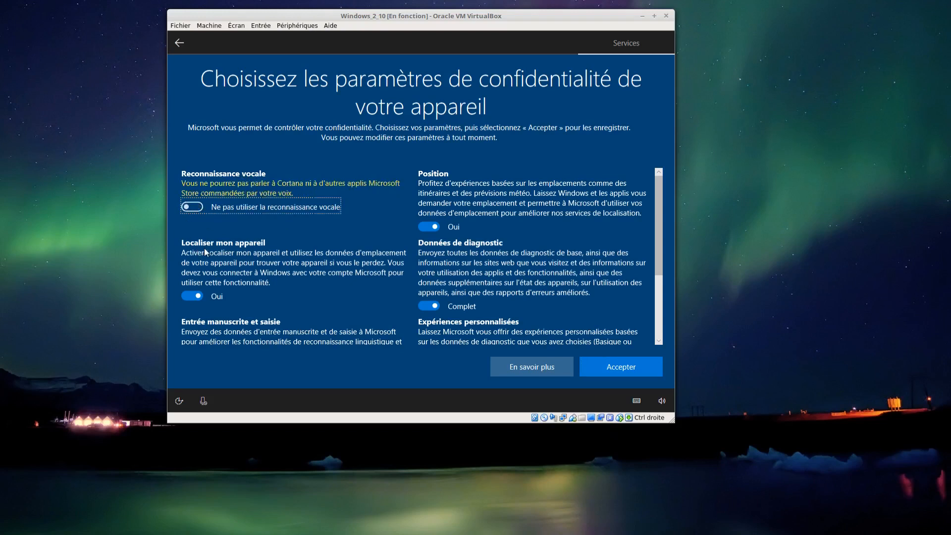
left_click(184, 297)
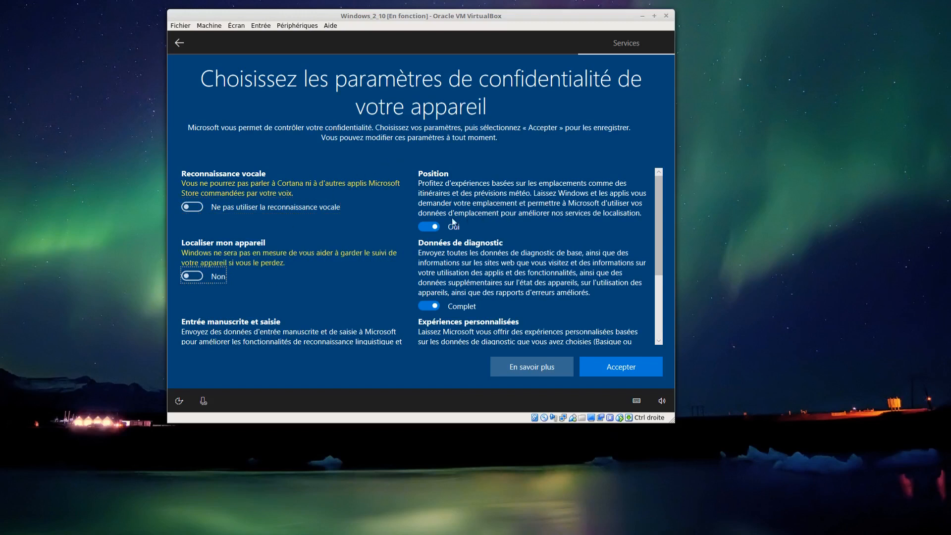
left_click(424, 227)
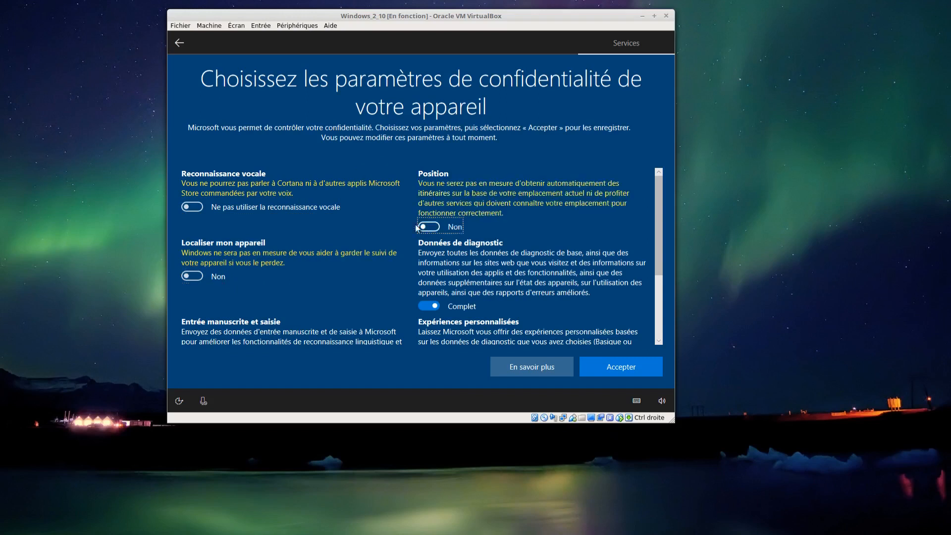
left_click(427, 307)
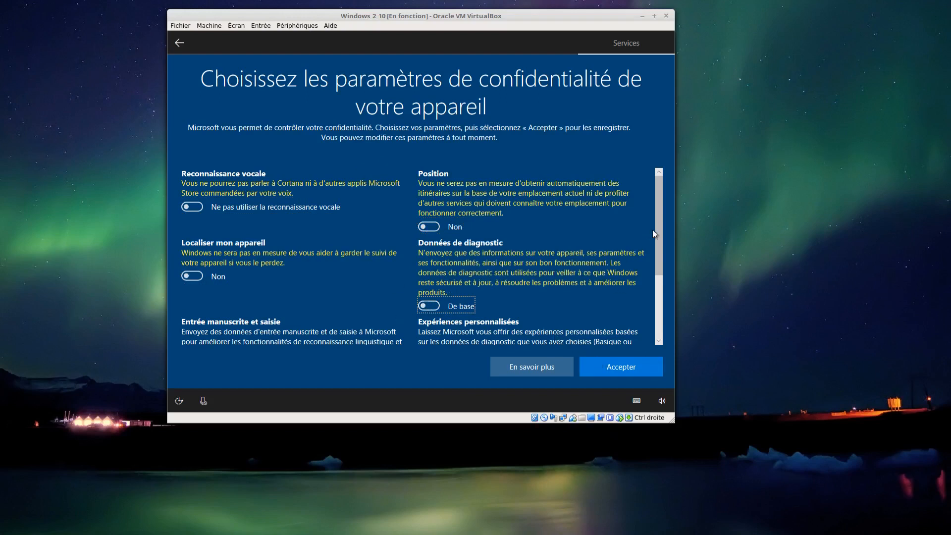
- Turn off ID de publicité and accept the device's privacy settings
left_click_drag(658, 231, 660, 273)
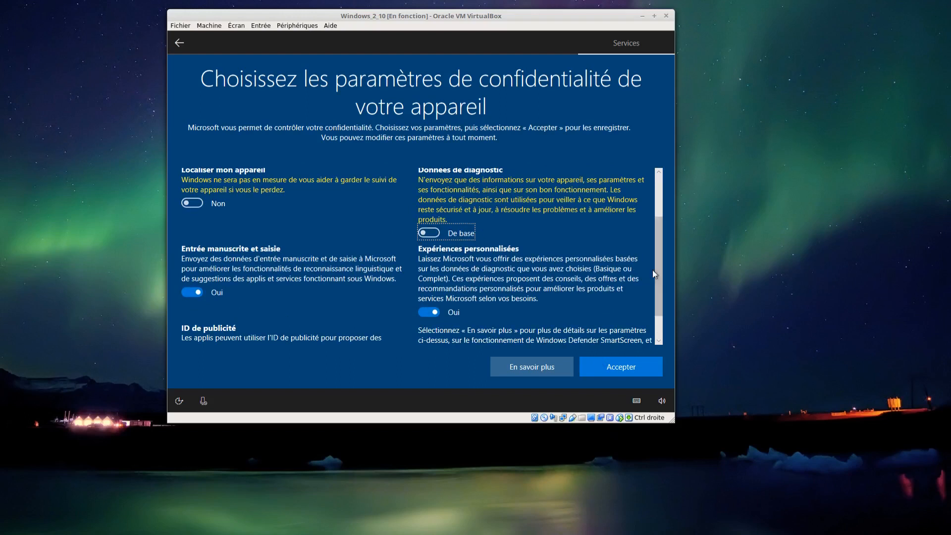
left_click_drag(661, 295, 660, 331)
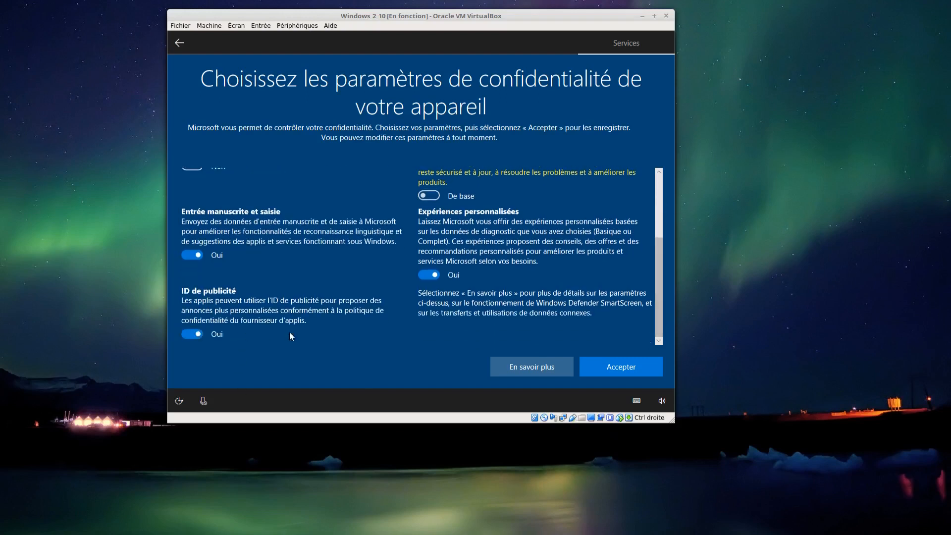
left_click(190, 335)
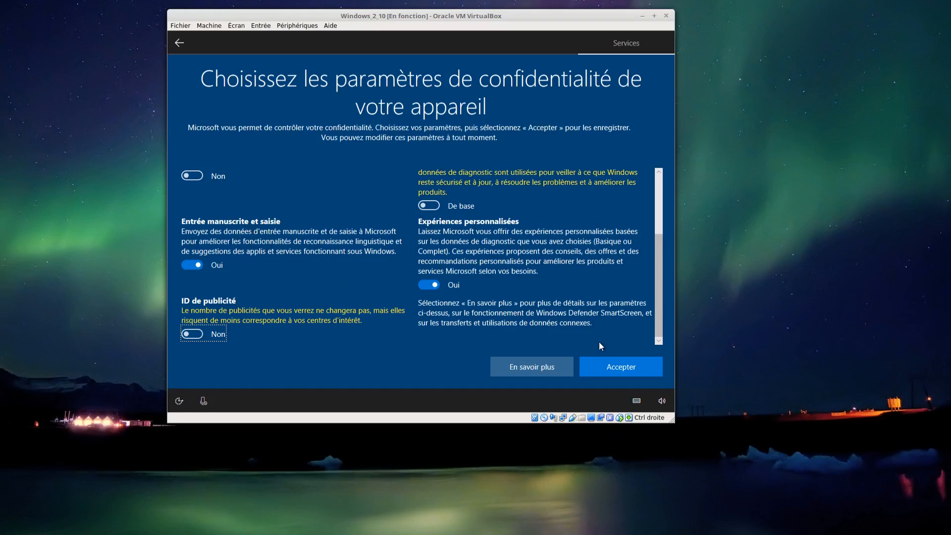
left_click(603, 369)
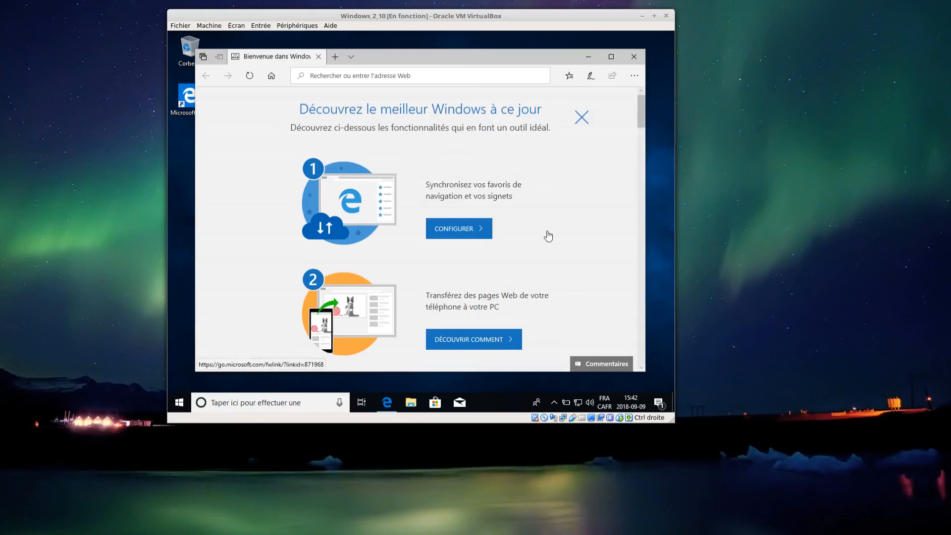
- Close the Microsoft Edge welcome window and look over the apps and tiles in the Start menu
left_click(633, 57)
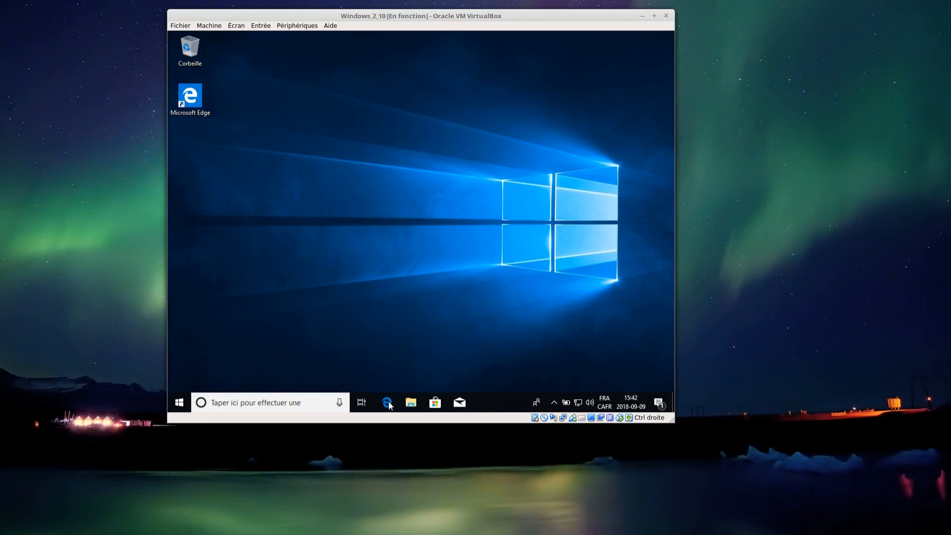
left_click(178, 405)
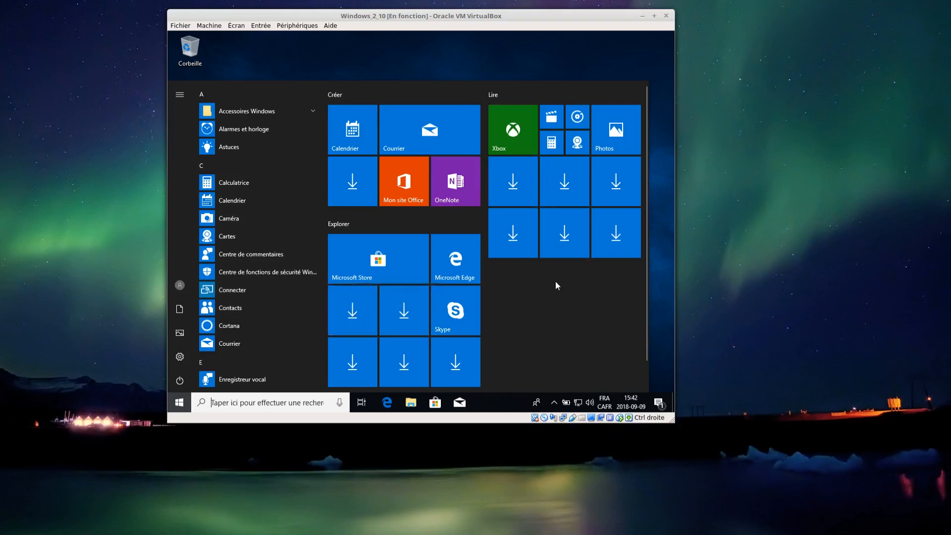
scroll(555, 281, "down", 1)
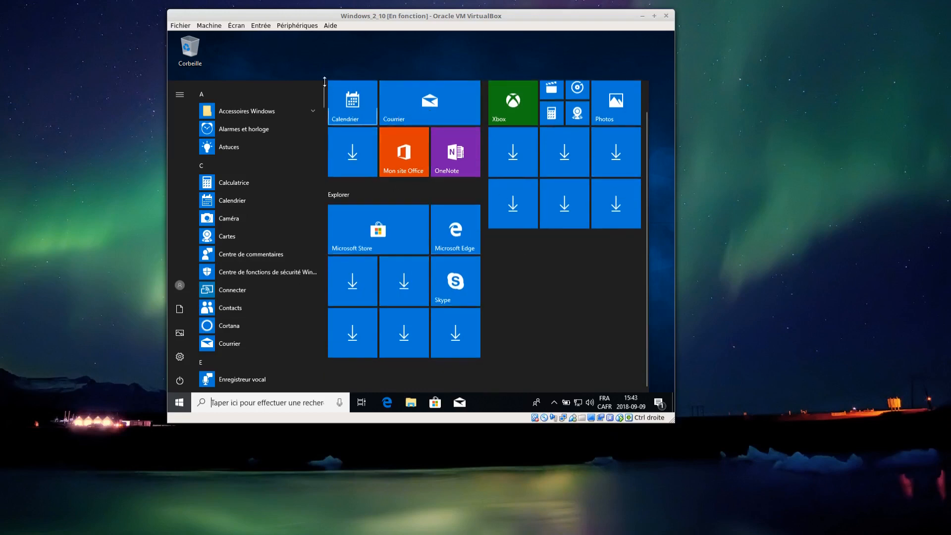
left_click(272, 67)
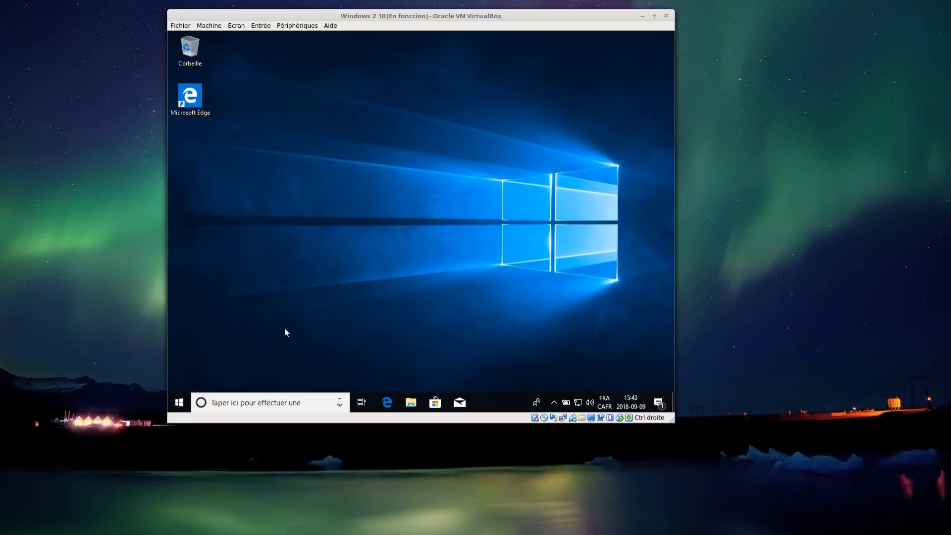
- View the account options and shut down Windows in the virtual machine with Arrêter
left_click(180, 402)
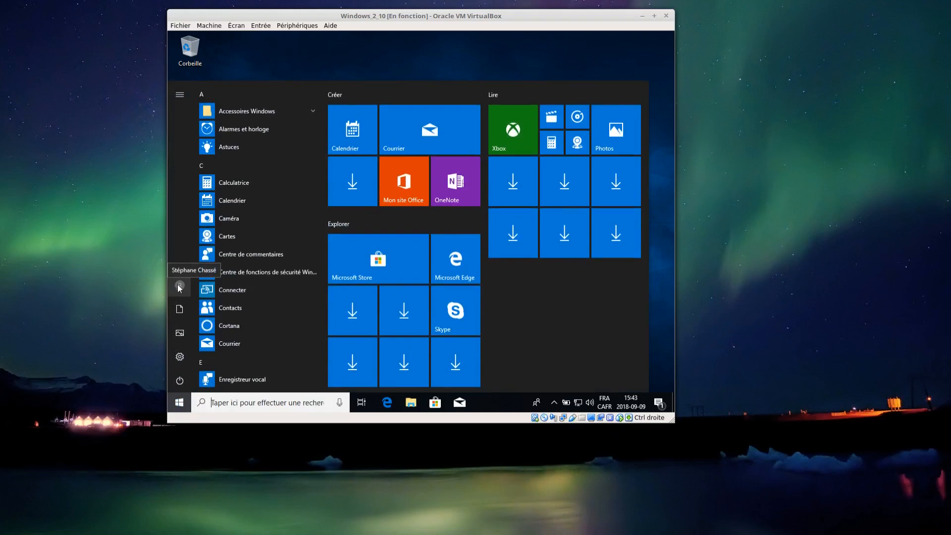
left_click(179, 286)
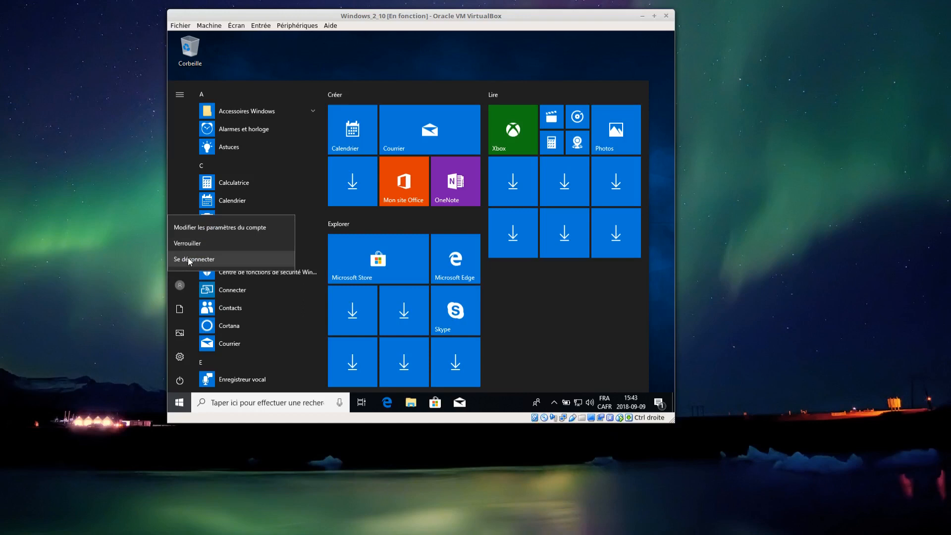
left_click(179, 386)
left_click(180, 382)
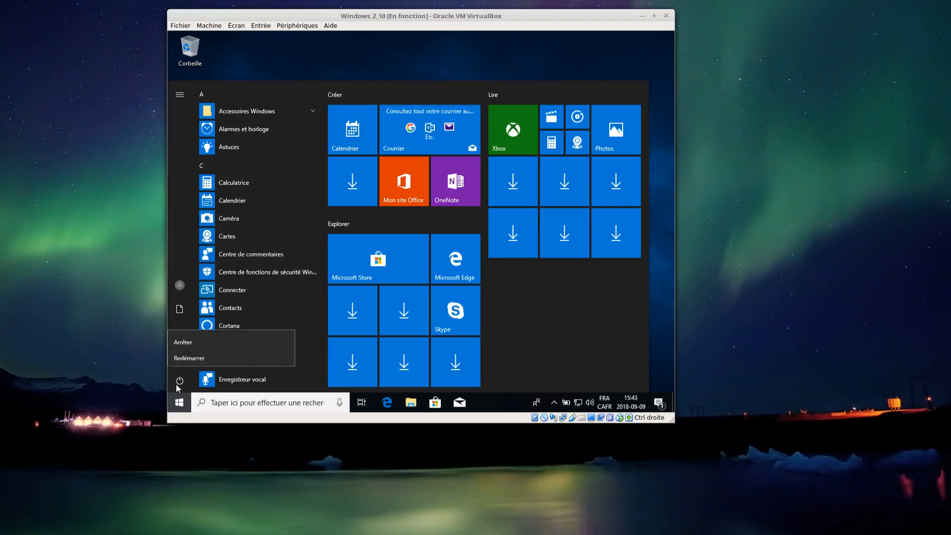
left_click(191, 338)
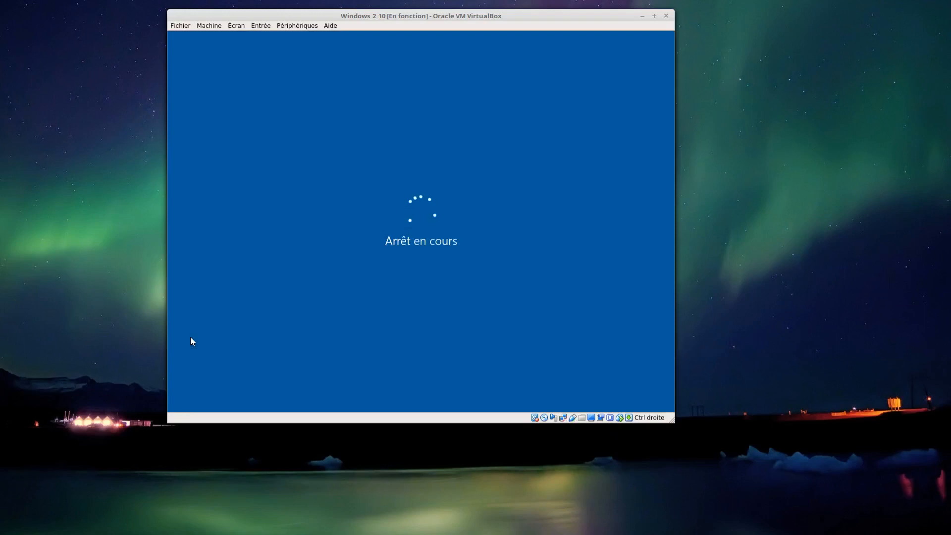